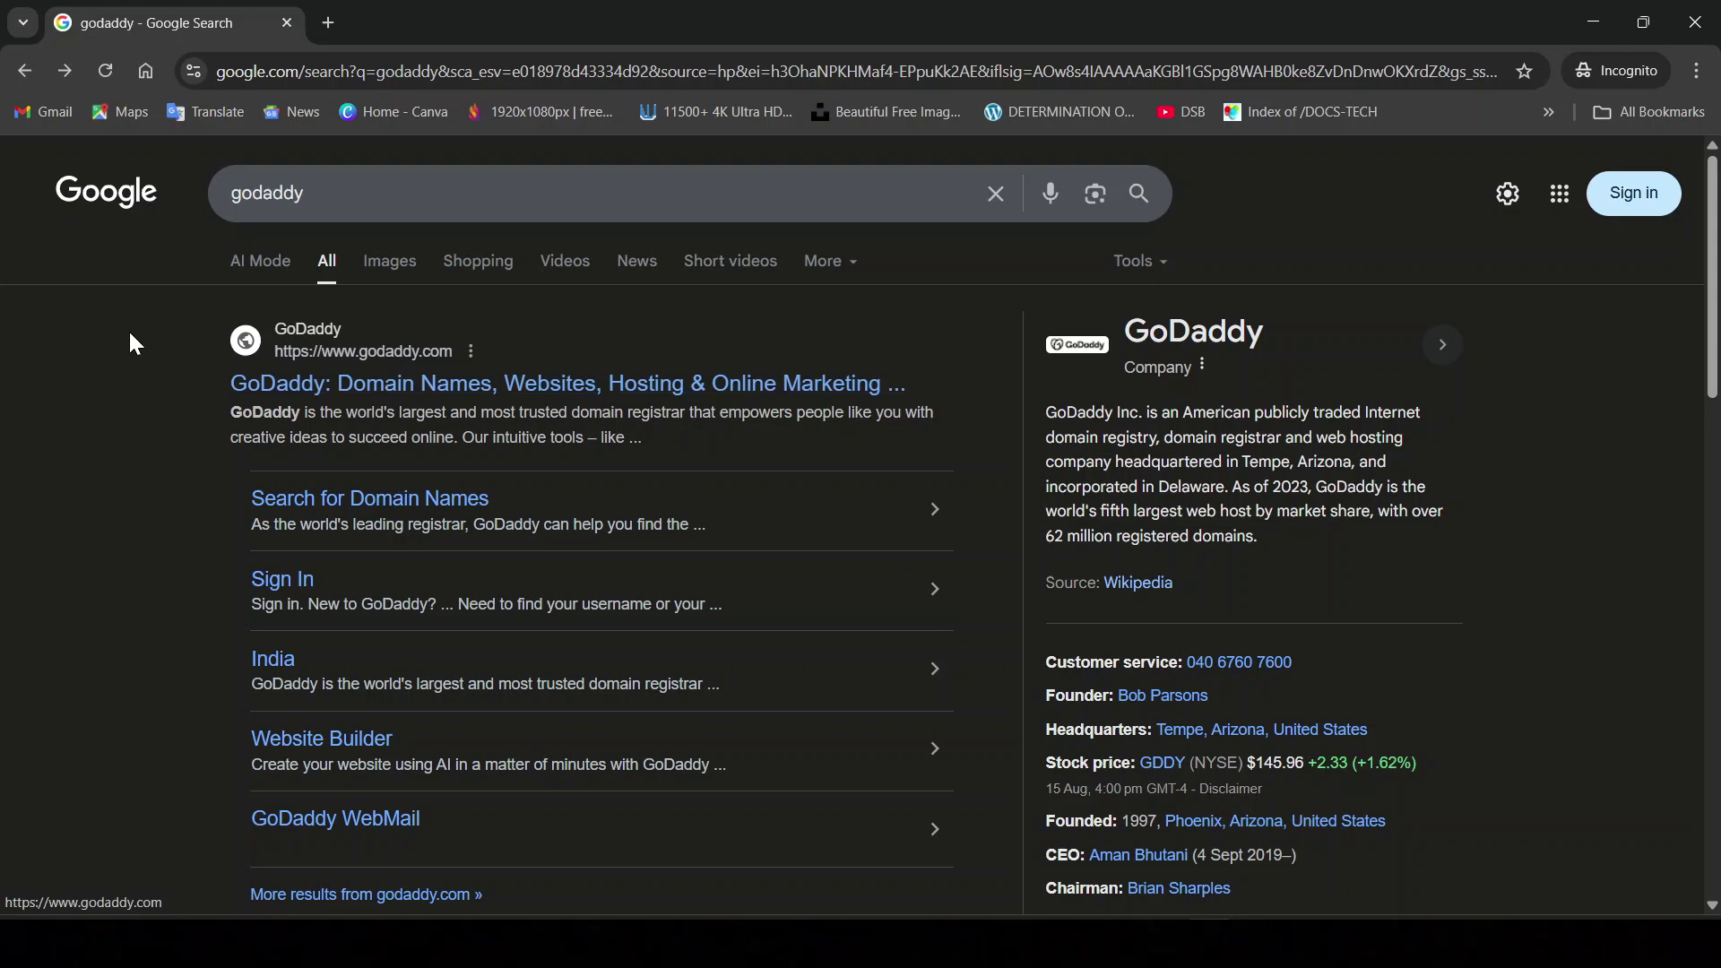
- Open GoDaddy's sign-in page from the search results and switch to the browser window with the signed-in account
{"action": "left_click", "coordinate": [454, 388]}
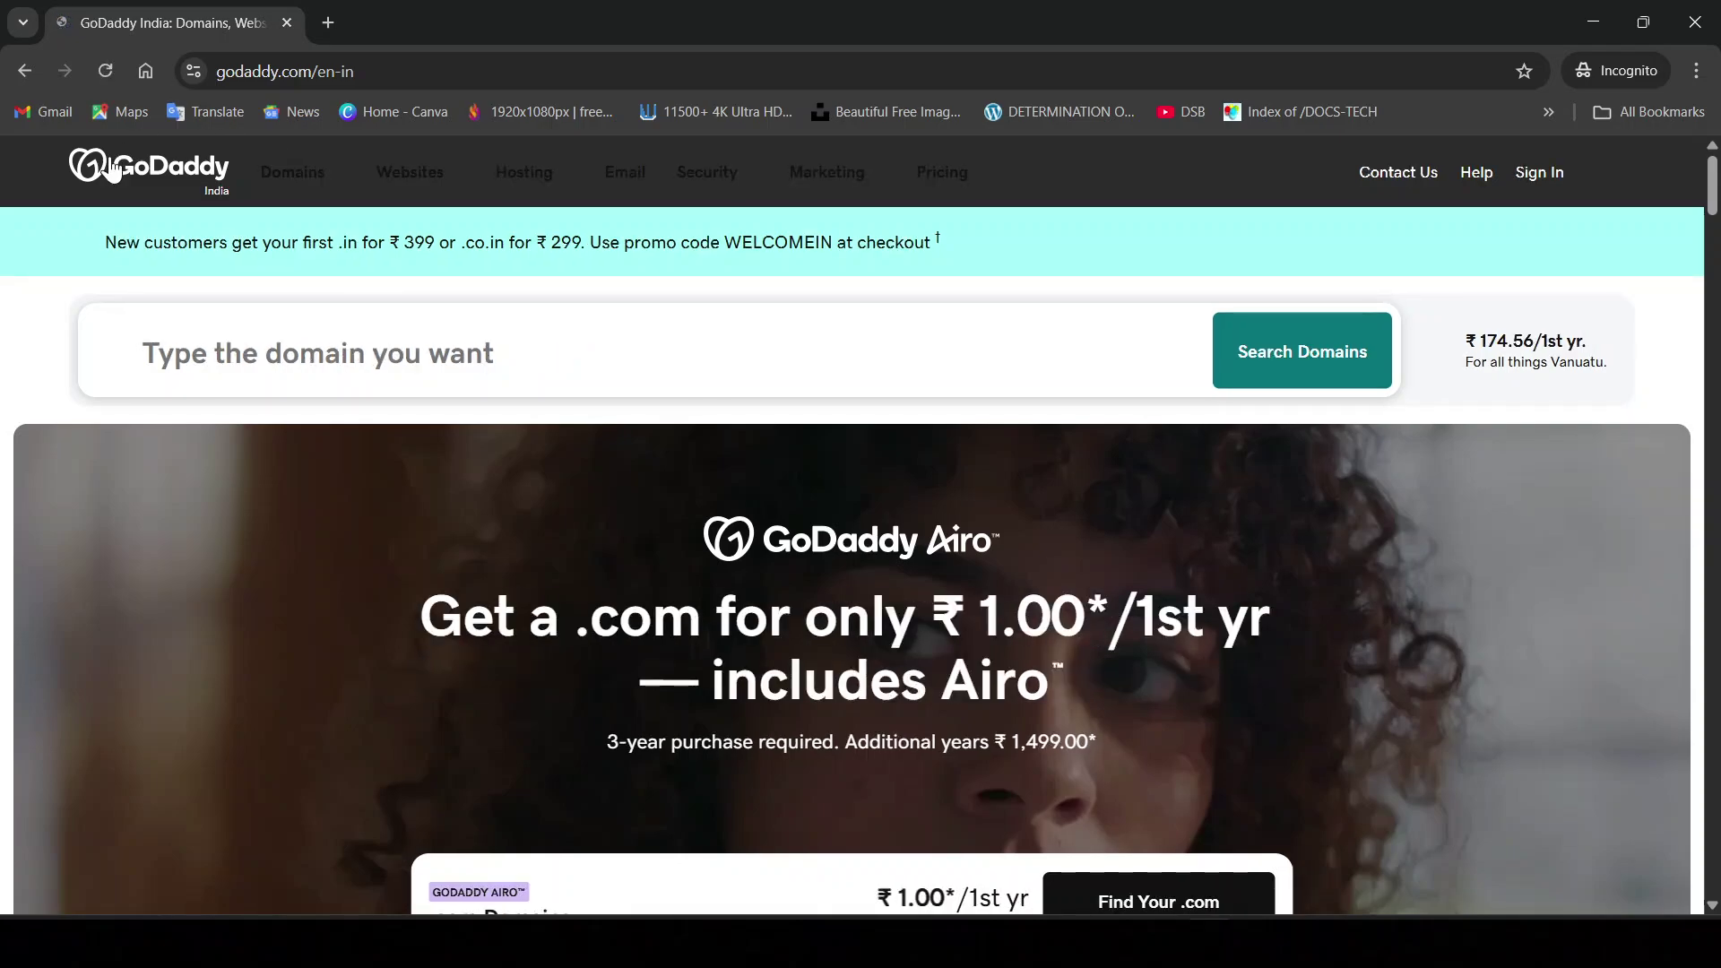
{"action": "left_click", "coordinate": [1528, 180]}
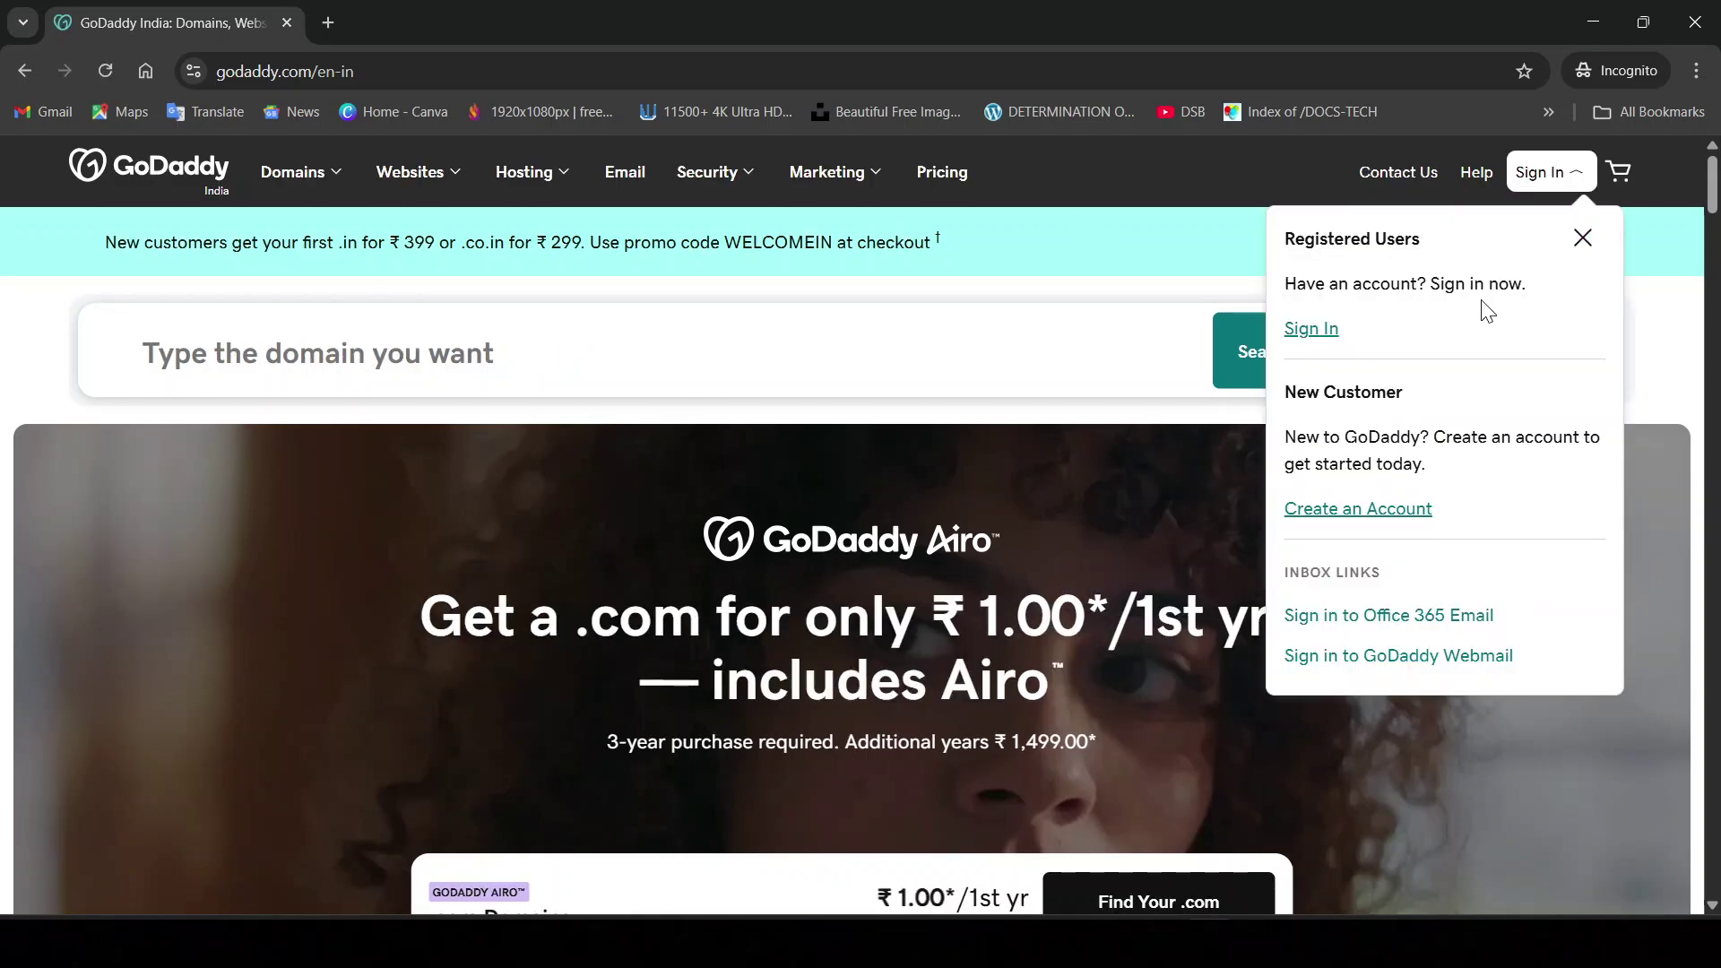
{"action": "left_click", "coordinate": [1314, 329]}
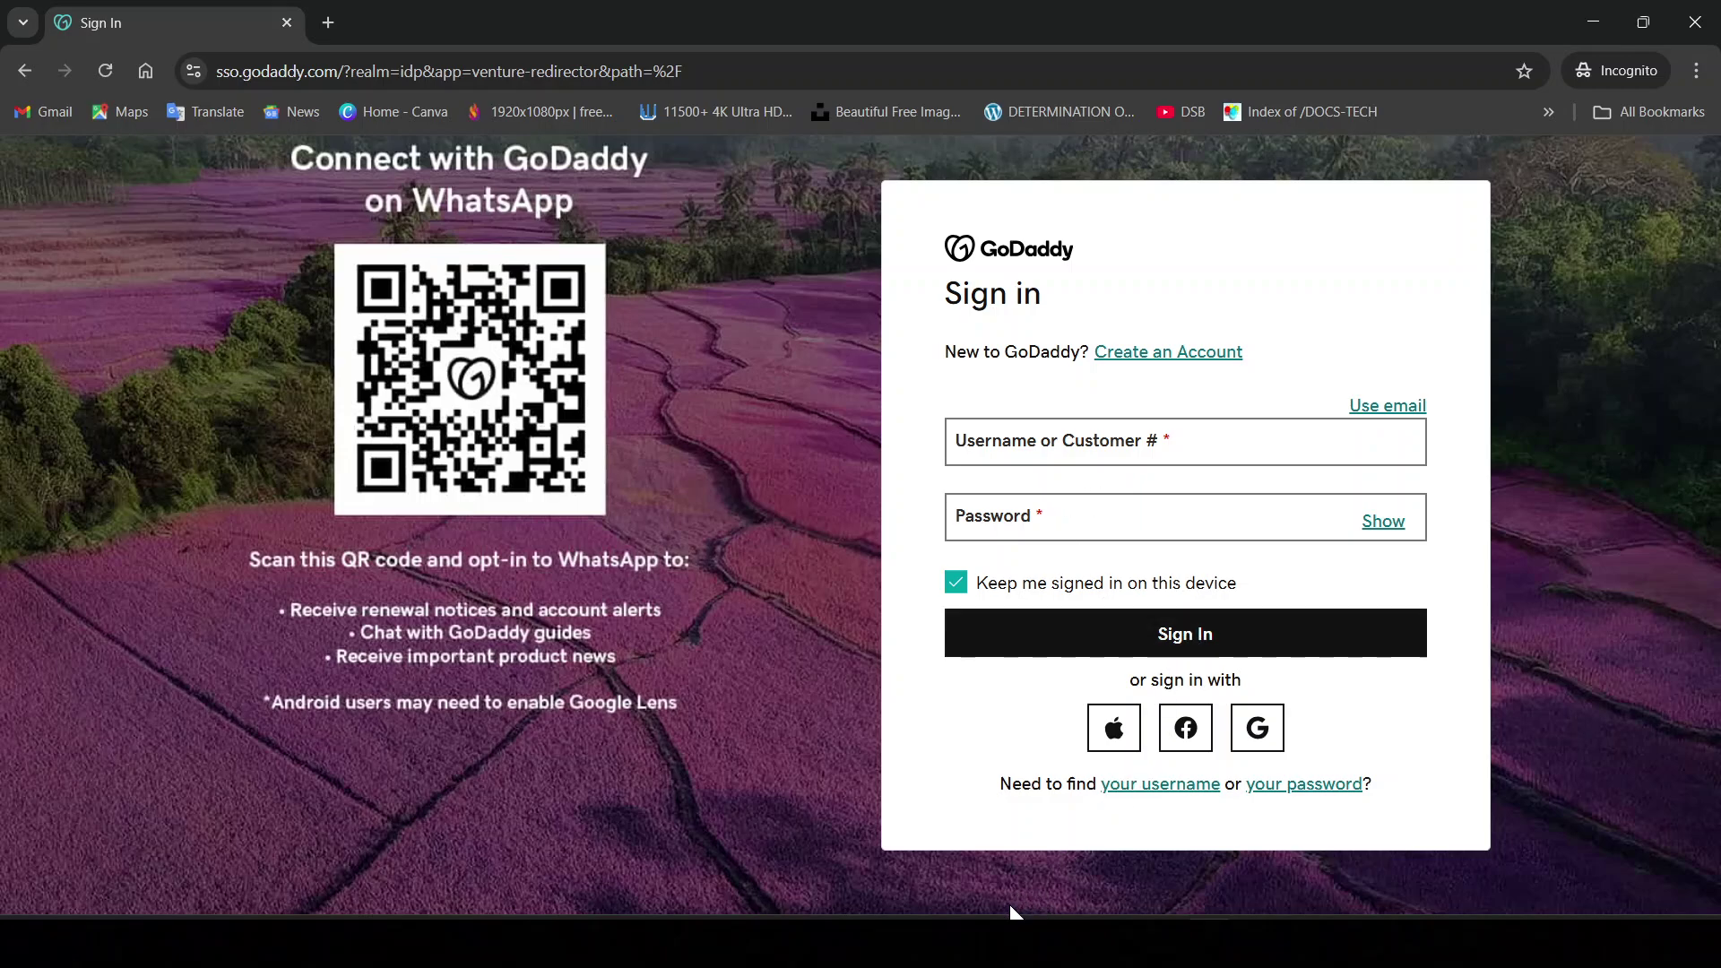
{"action": "left_click", "coordinate": [1011, 941]}
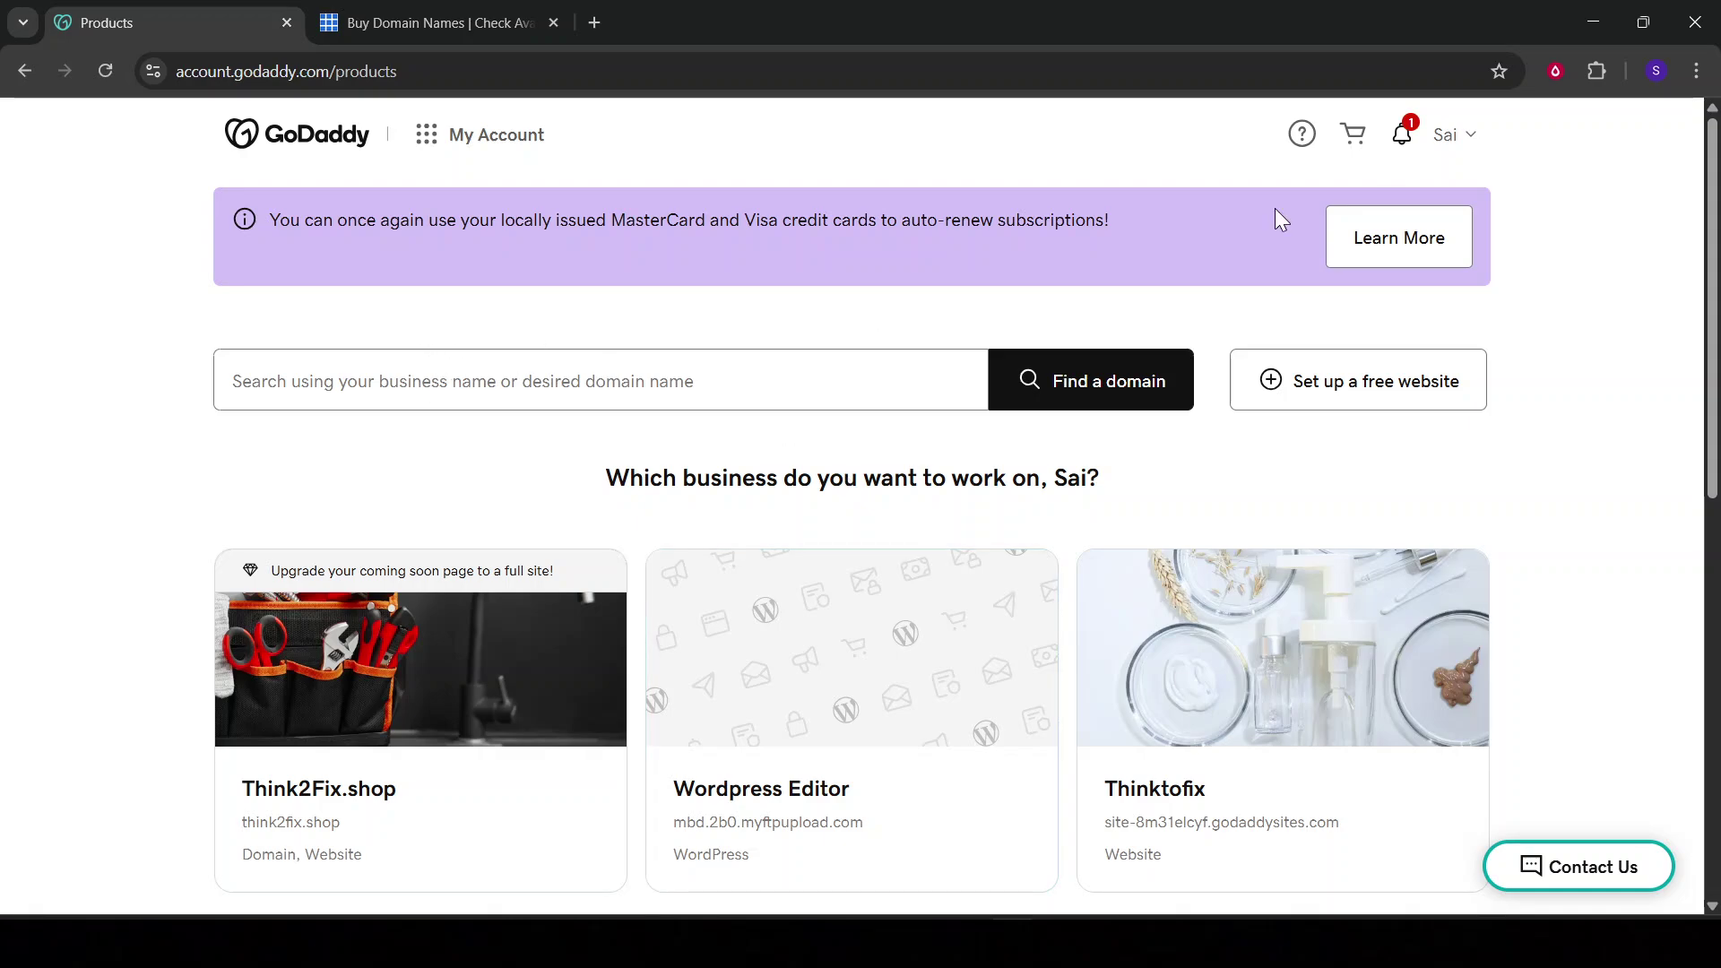
- Open the DNS management page for the domain think2fix.shop from the account's products and services
{"action": "left_click", "coordinate": [436, 144]}
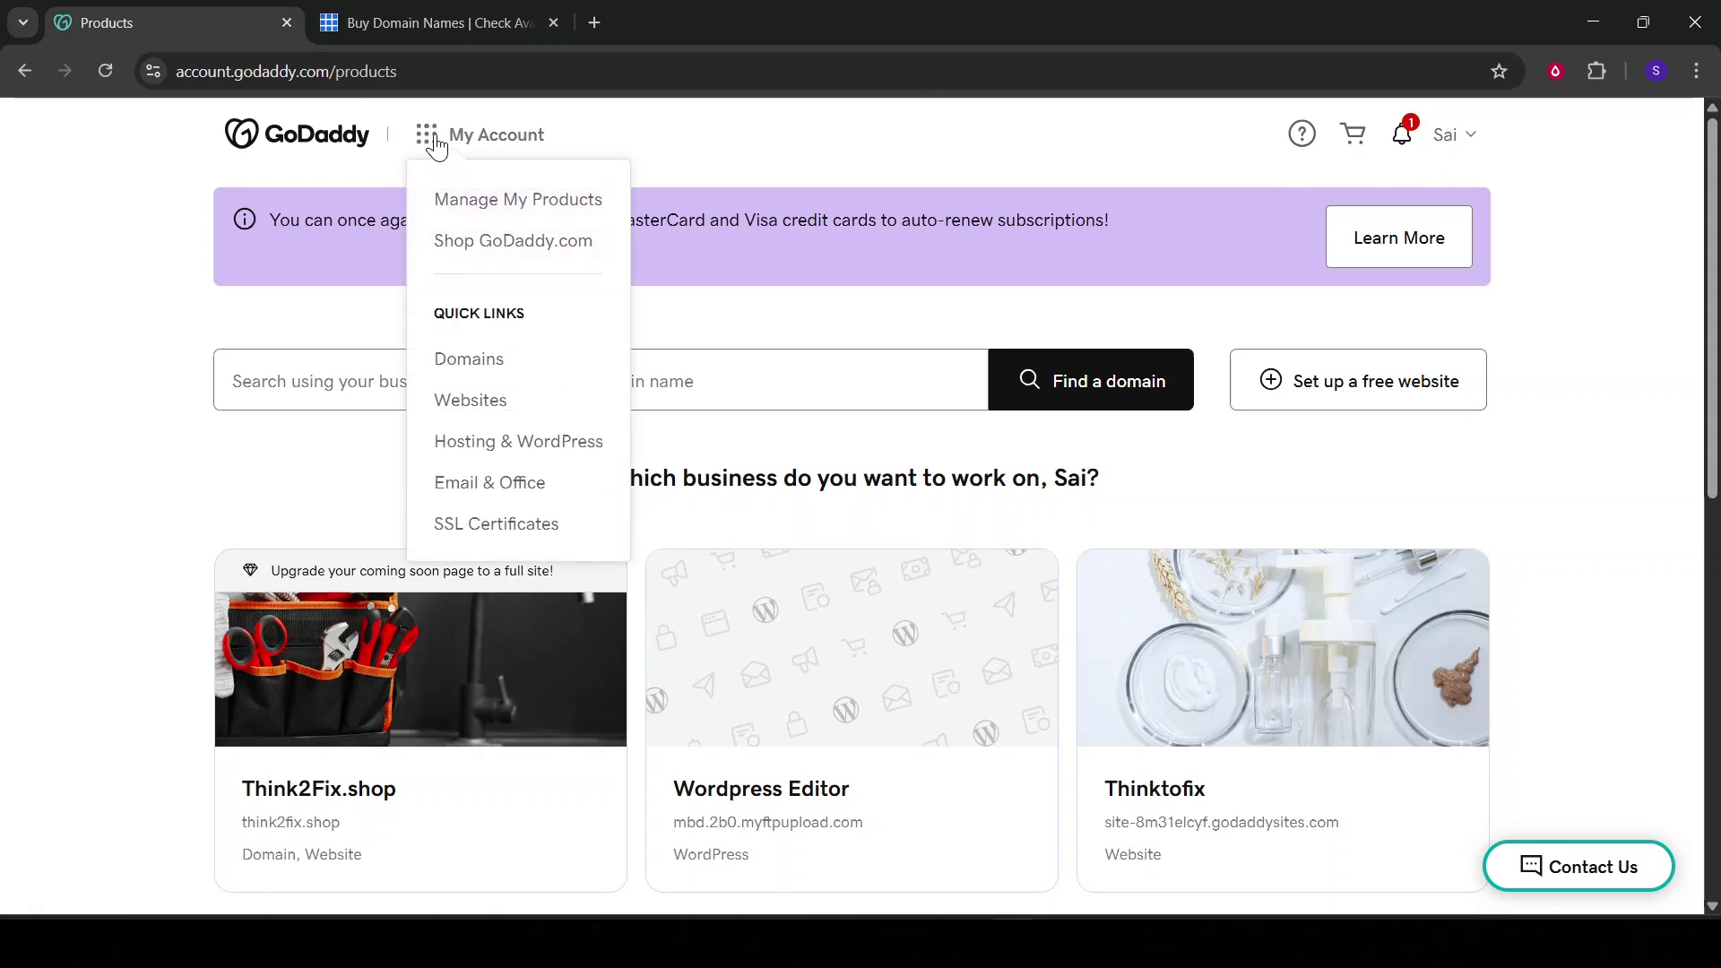
{"action": "left_click", "coordinate": [1472, 142]}
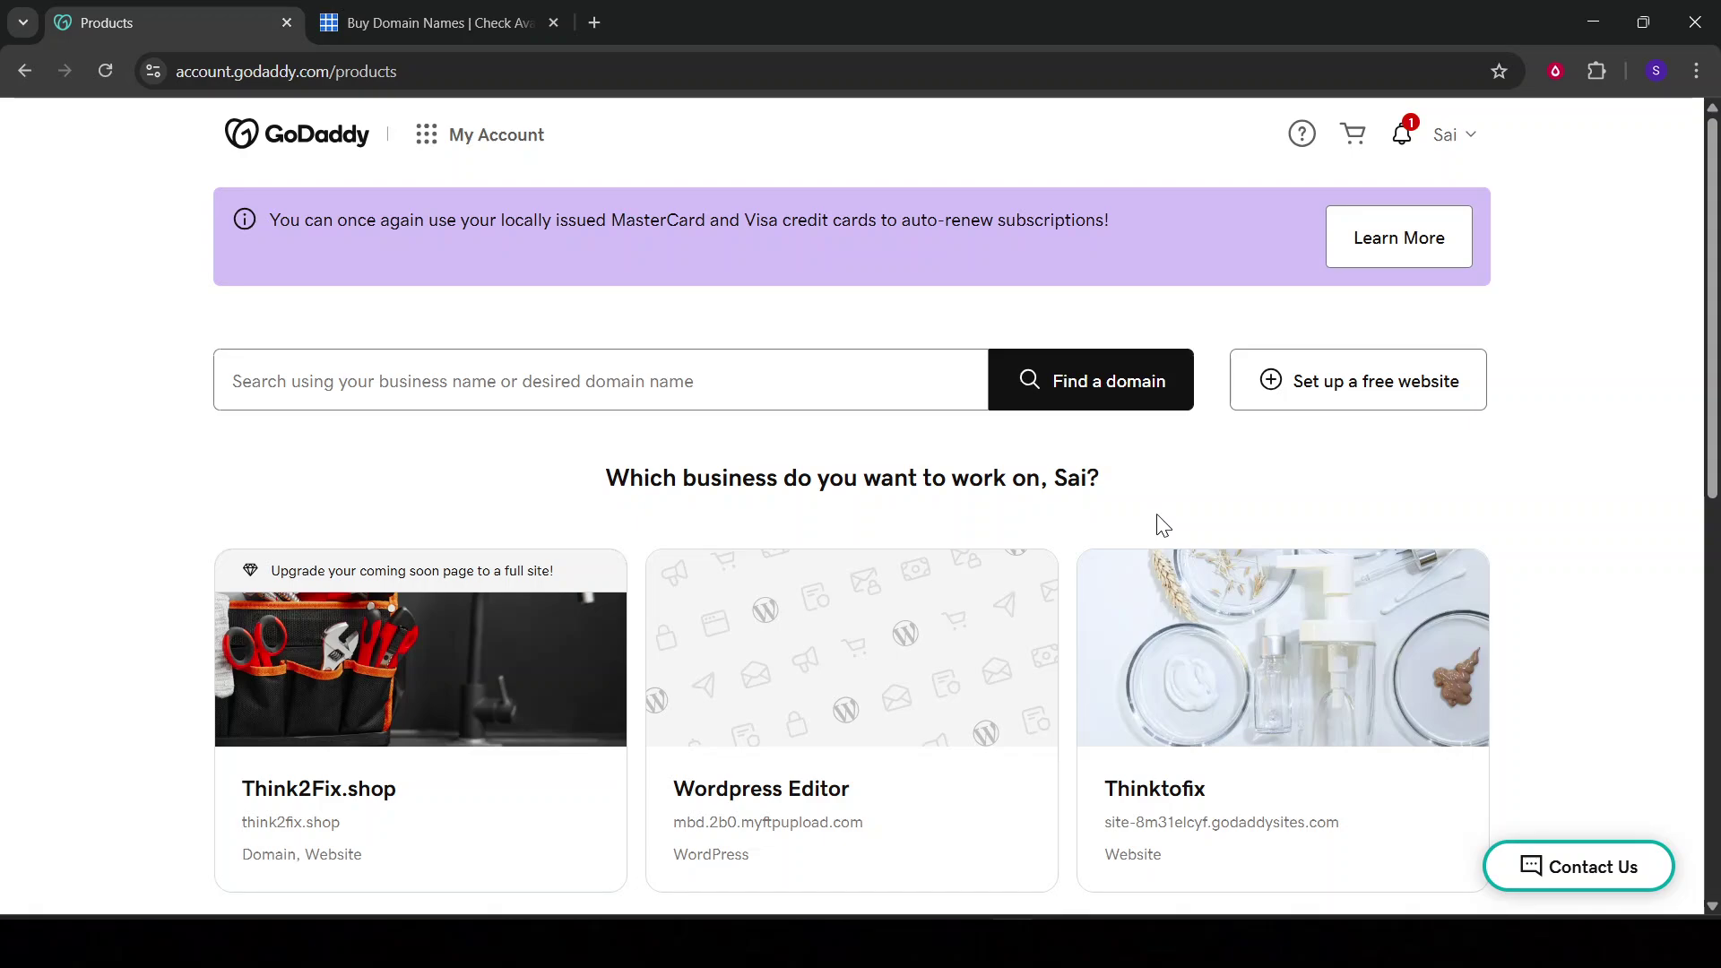
{"action": "scroll", "coordinate": [1163, 526], "scroll_direction": "down", "scroll_amount": 5}
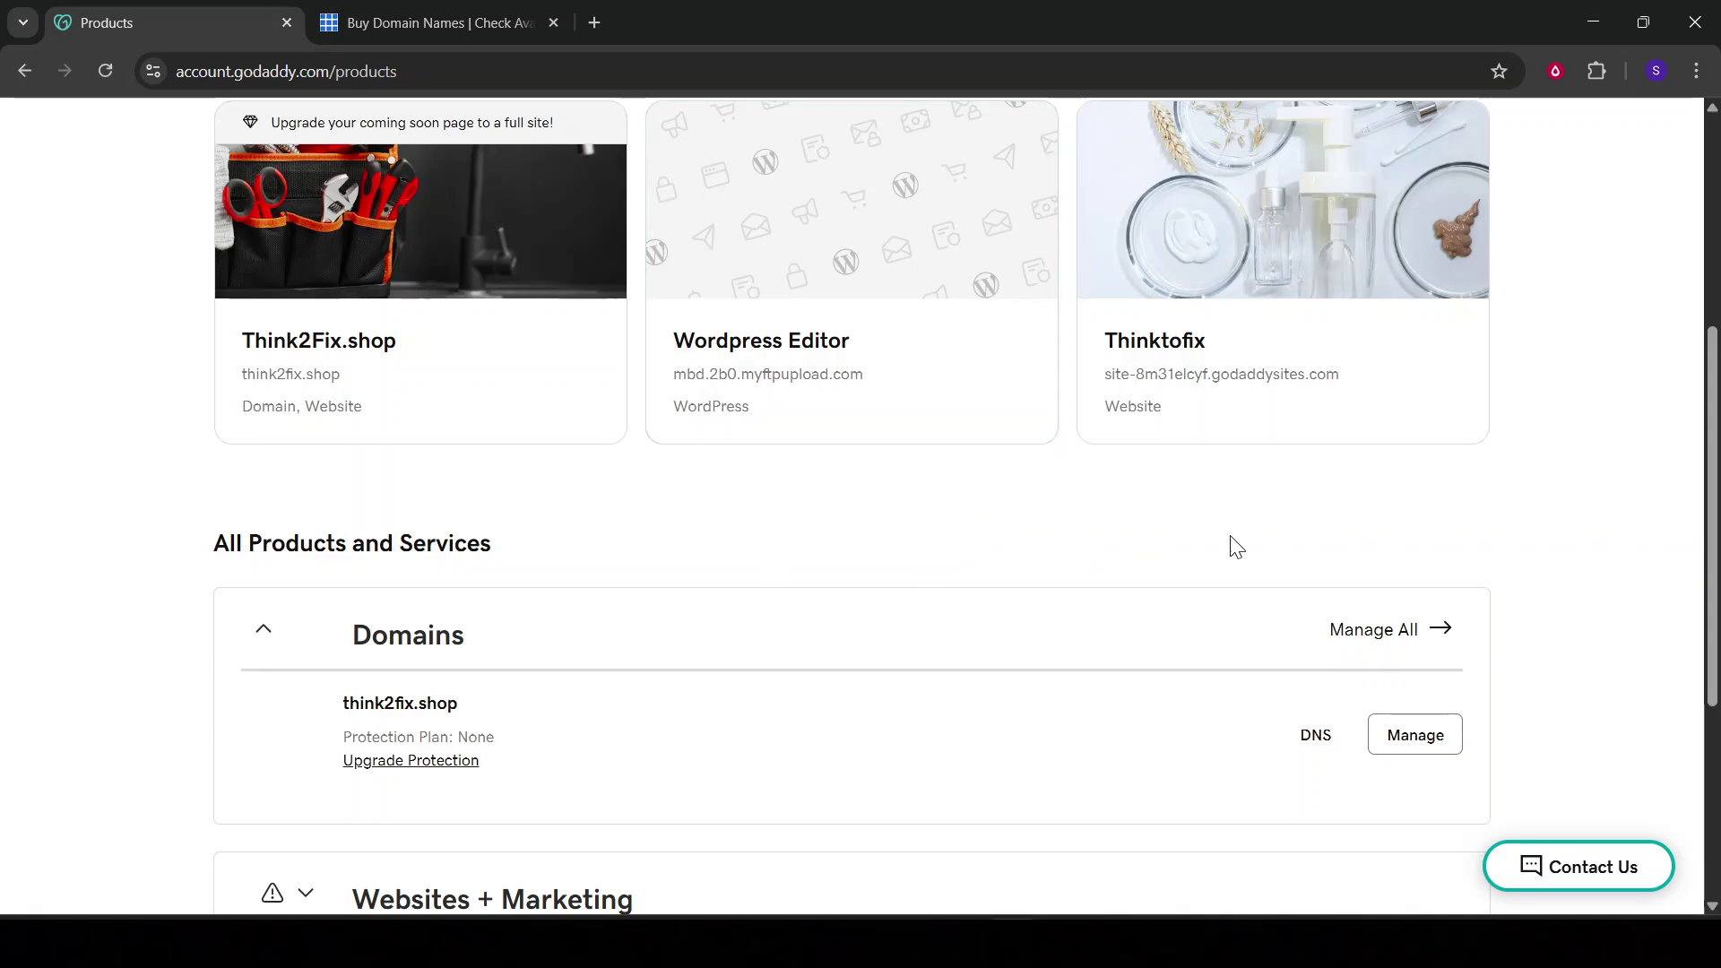
{"action": "scroll", "coordinate": [1288, 748], "scroll_direction": "down", "scroll_amount": 1}
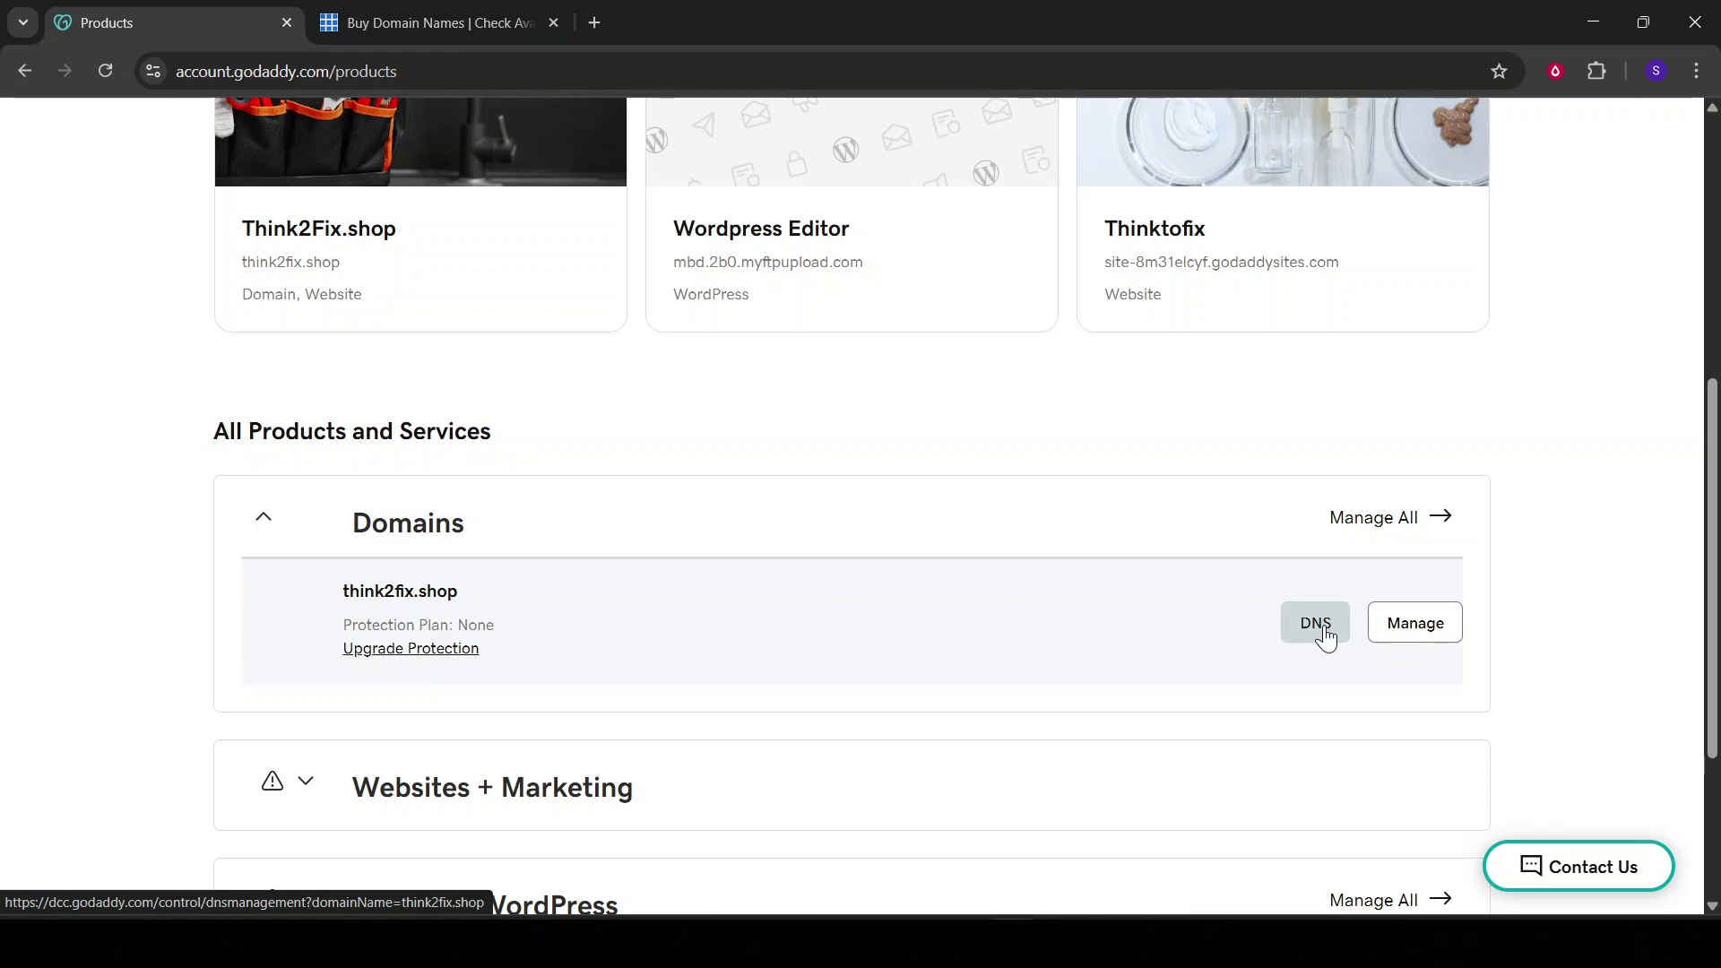
{"action": "left_click", "coordinate": [1325, 634]}
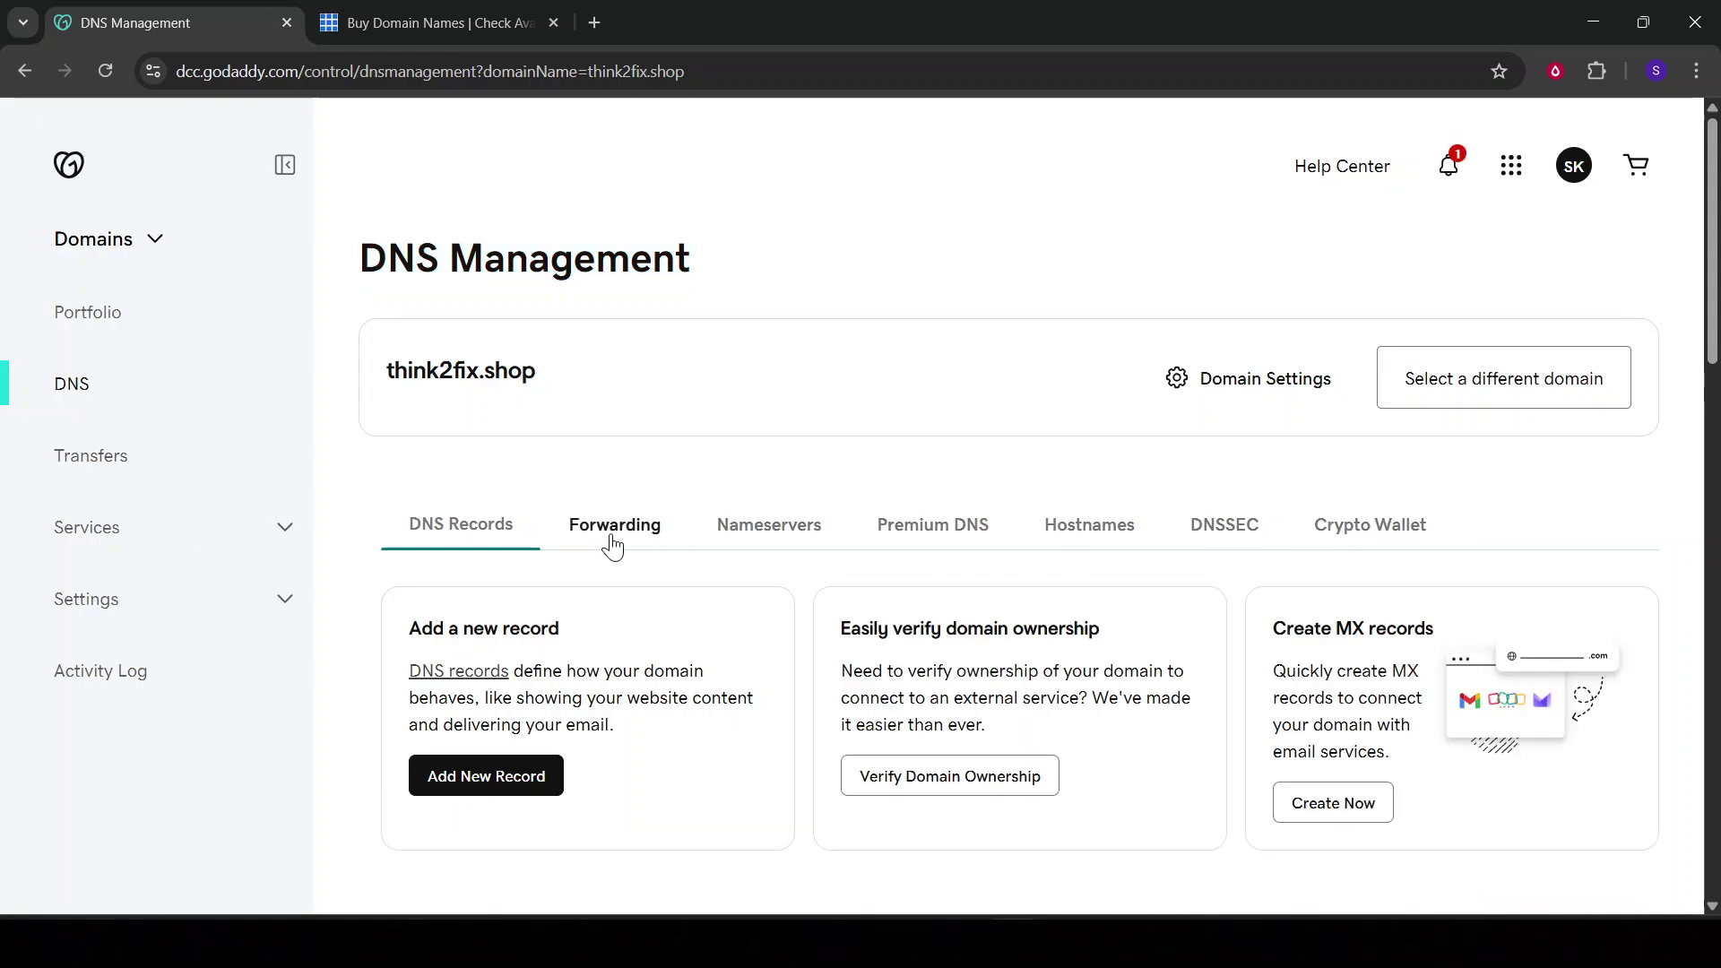
- Show the nameserver settings of think2fix.shop and review the nameservers listed there
{"action": "left_click", "coordinate": [803, 535]}
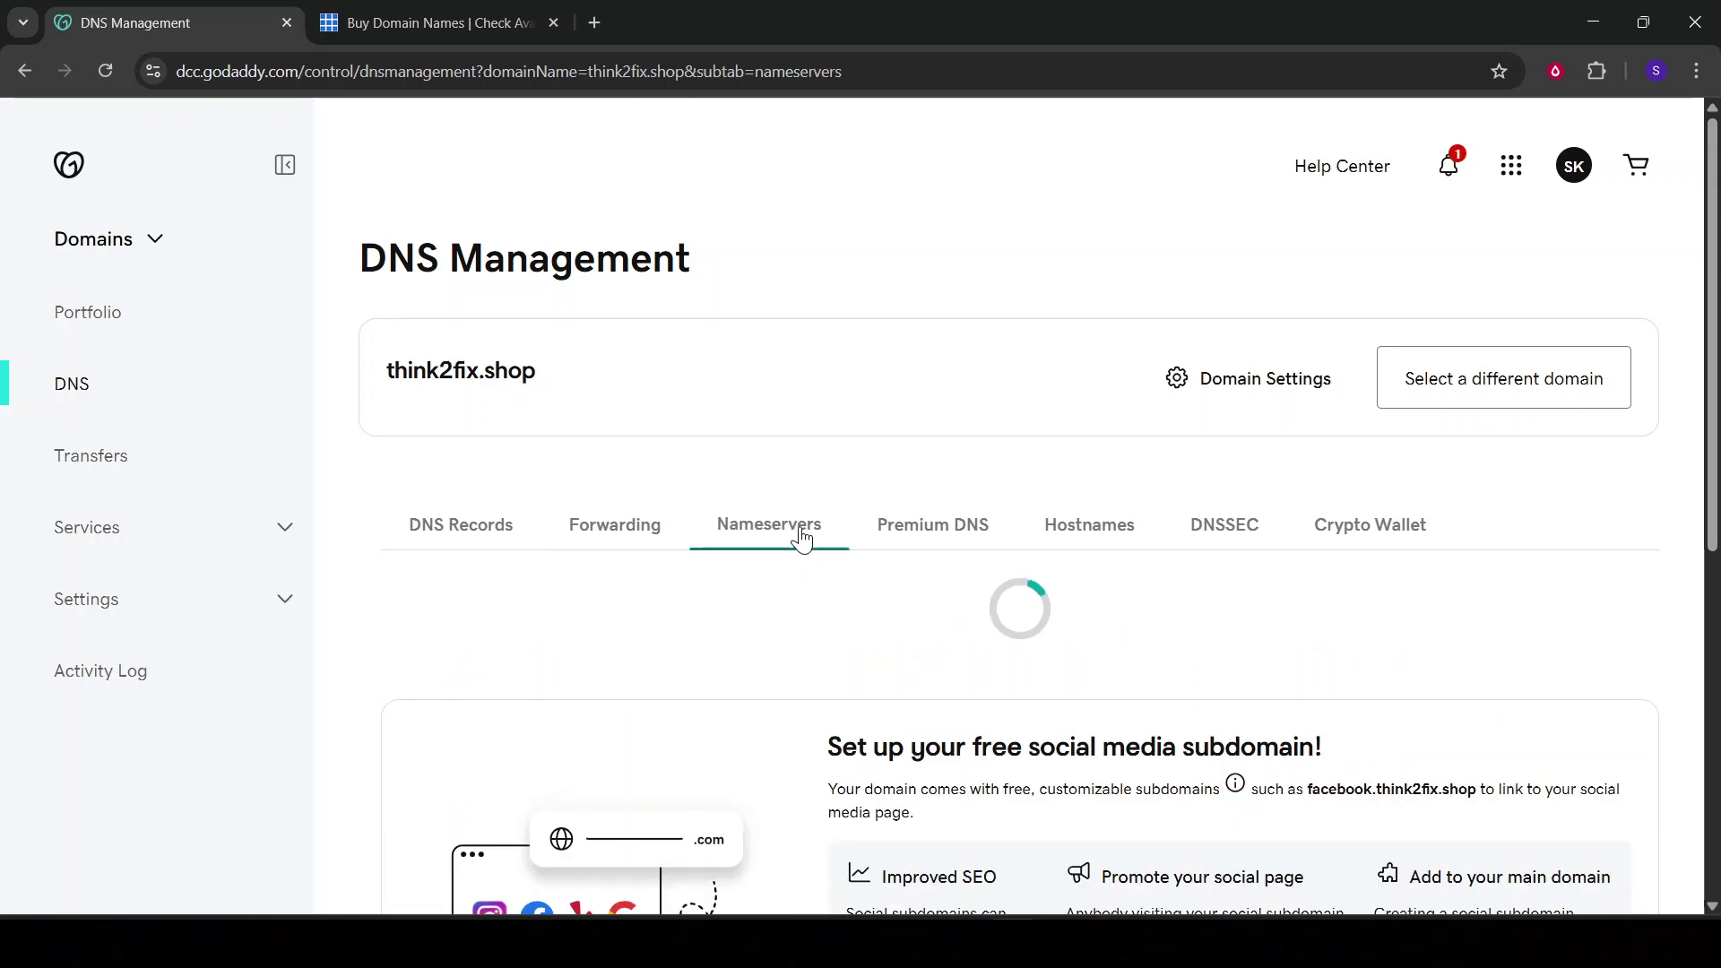
{"action": "scroll", "coordinate": [761, 642], "scroll_direction": "down", "scroll_amount": 5}
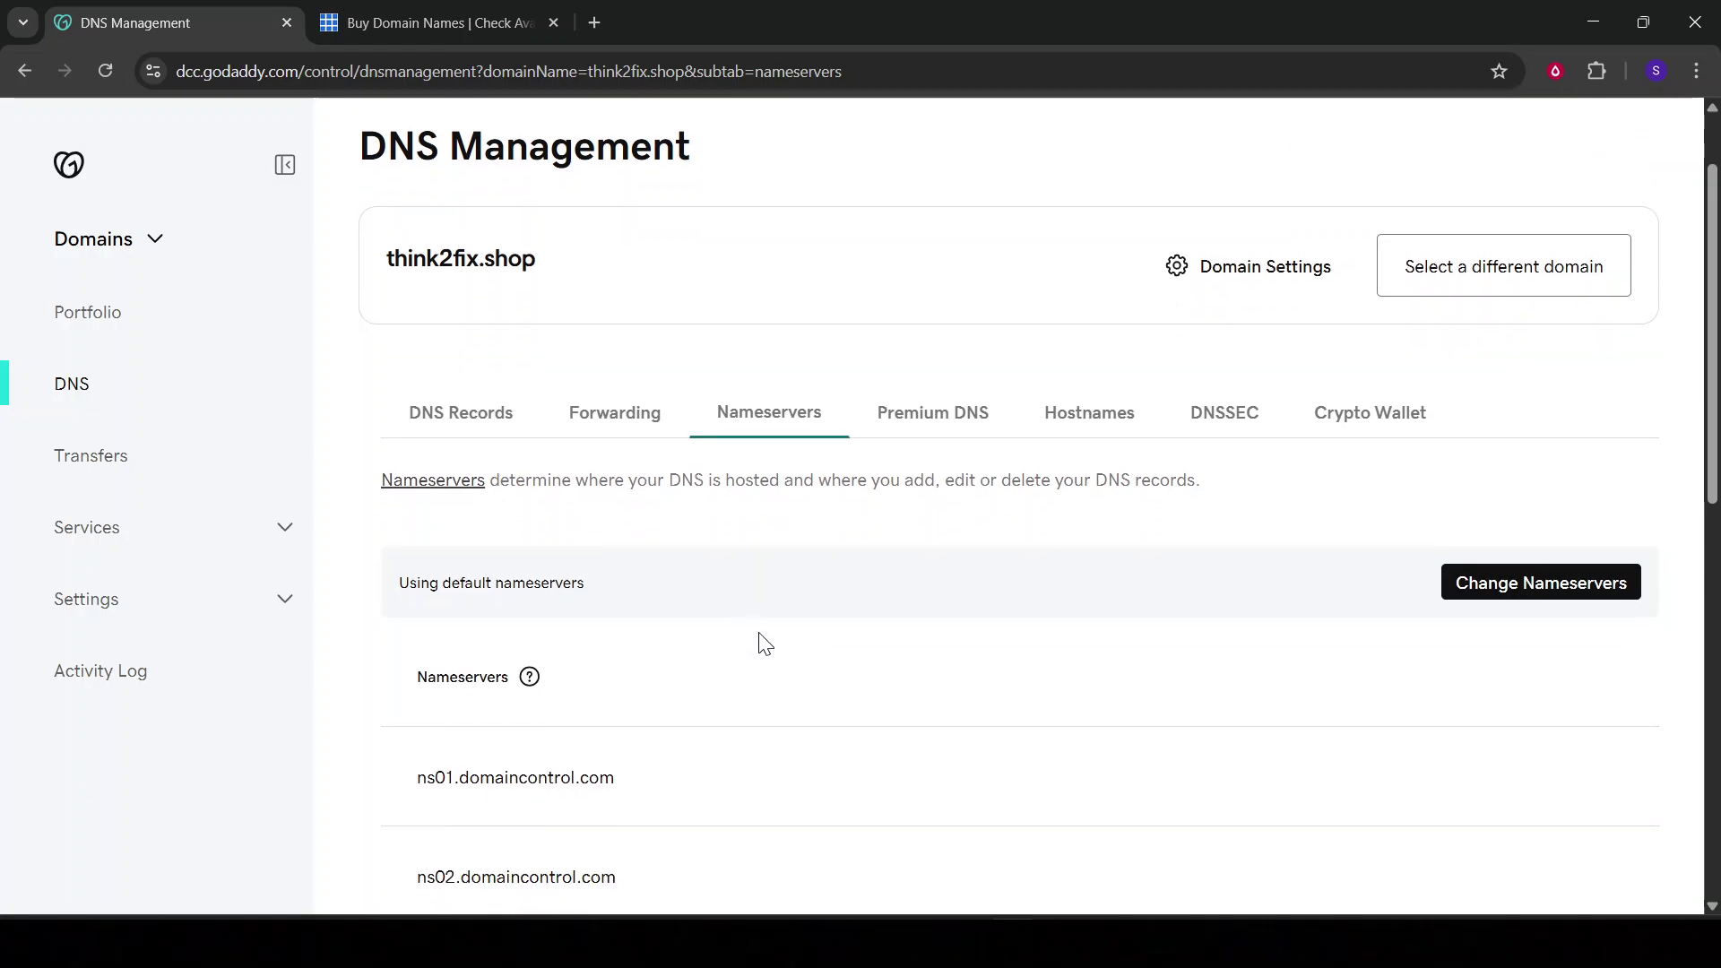
{"action": "scroll", "coordinate": [763, 642], "scroll_direction": "up", "scroll_amount": 5}
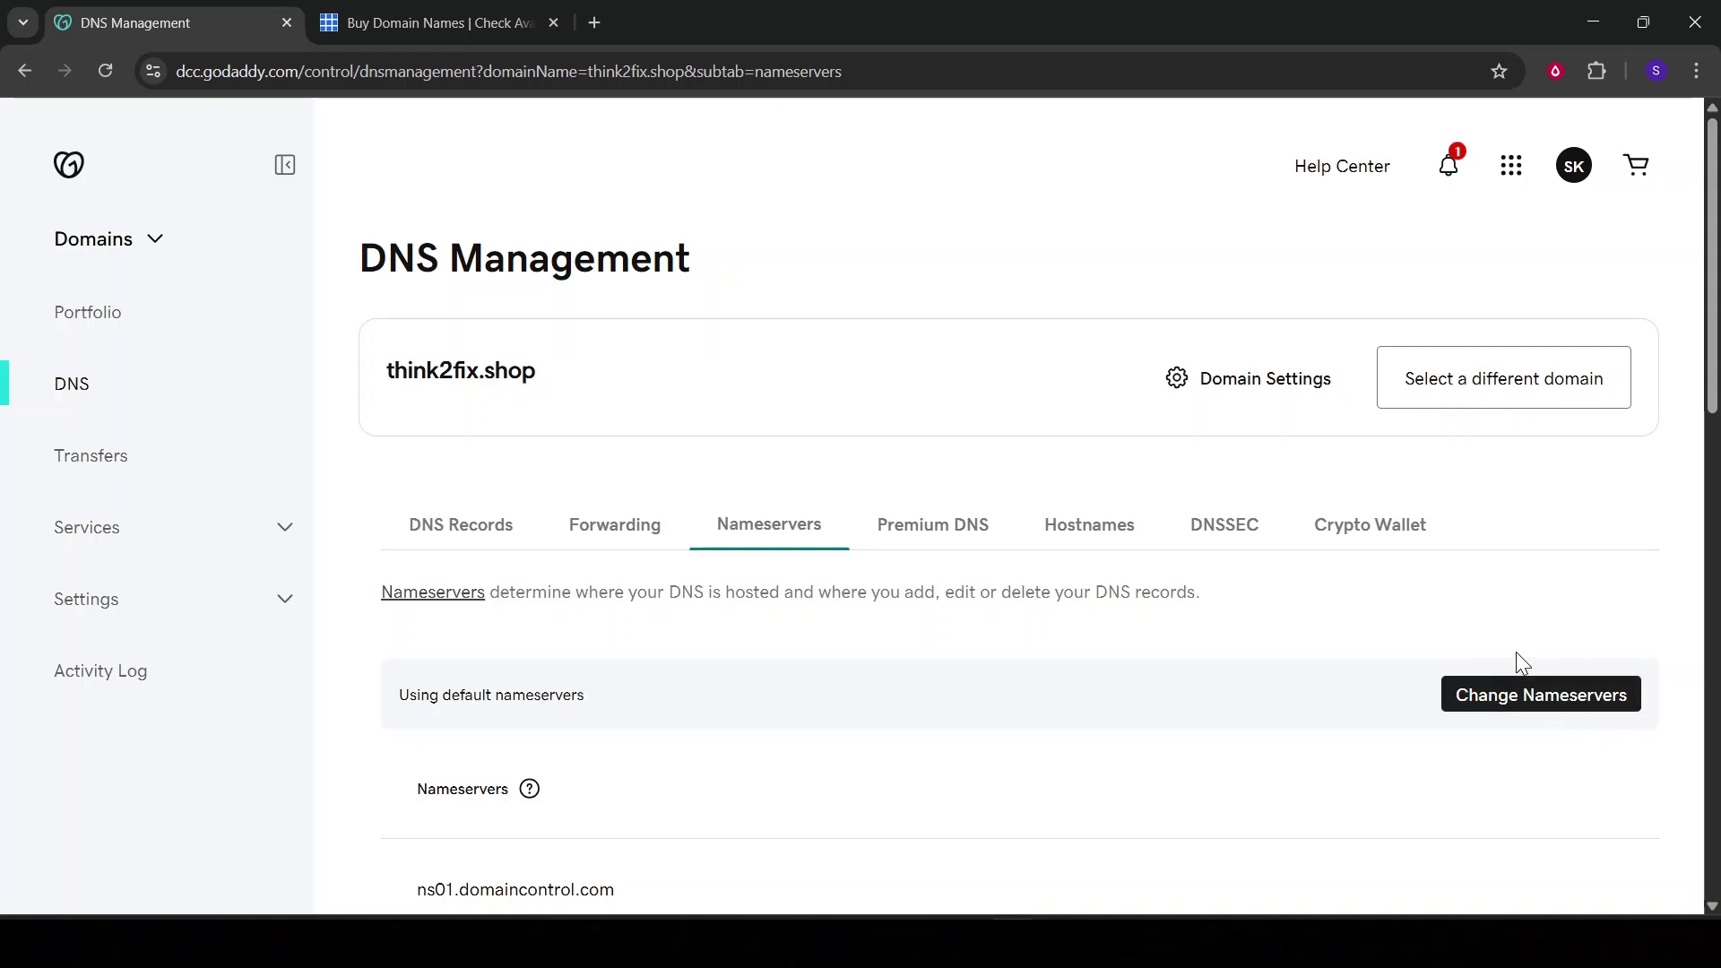
- Start editing the nameservers of think2fix.shop and choose the option to use own nameservers, pointing out both entry fields
{"action": "left_click", "coordinate": [1550, 708]}
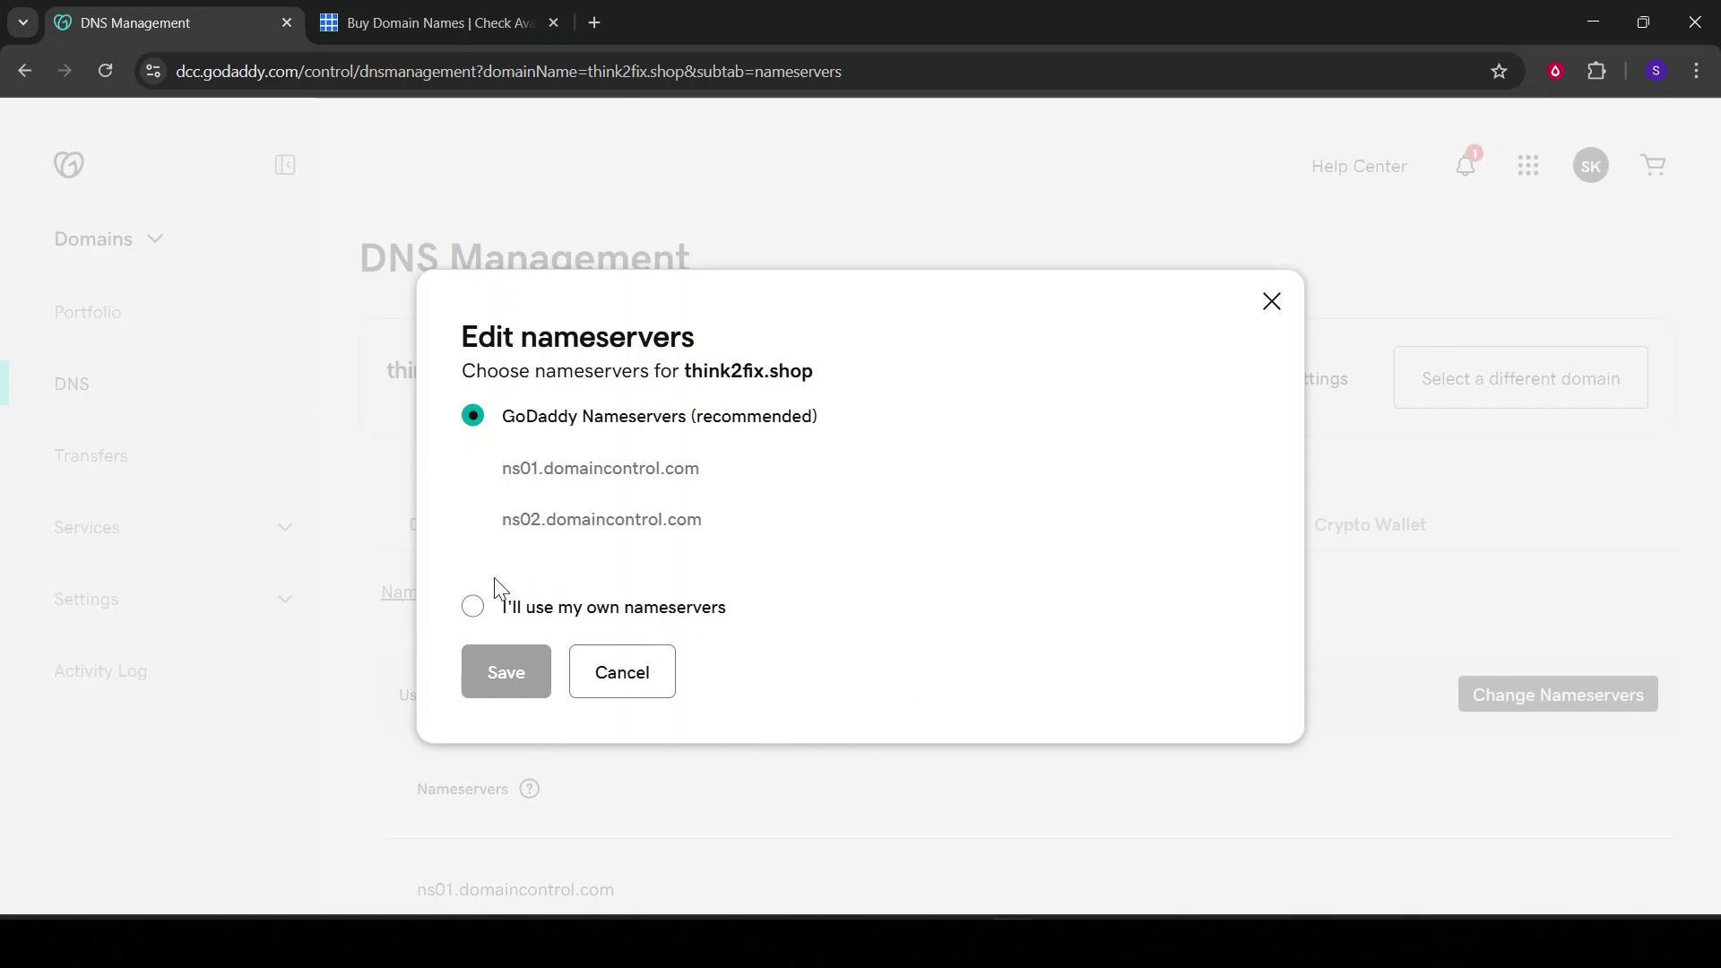
{"action": "left_click", "coordinate": [474, 607]}
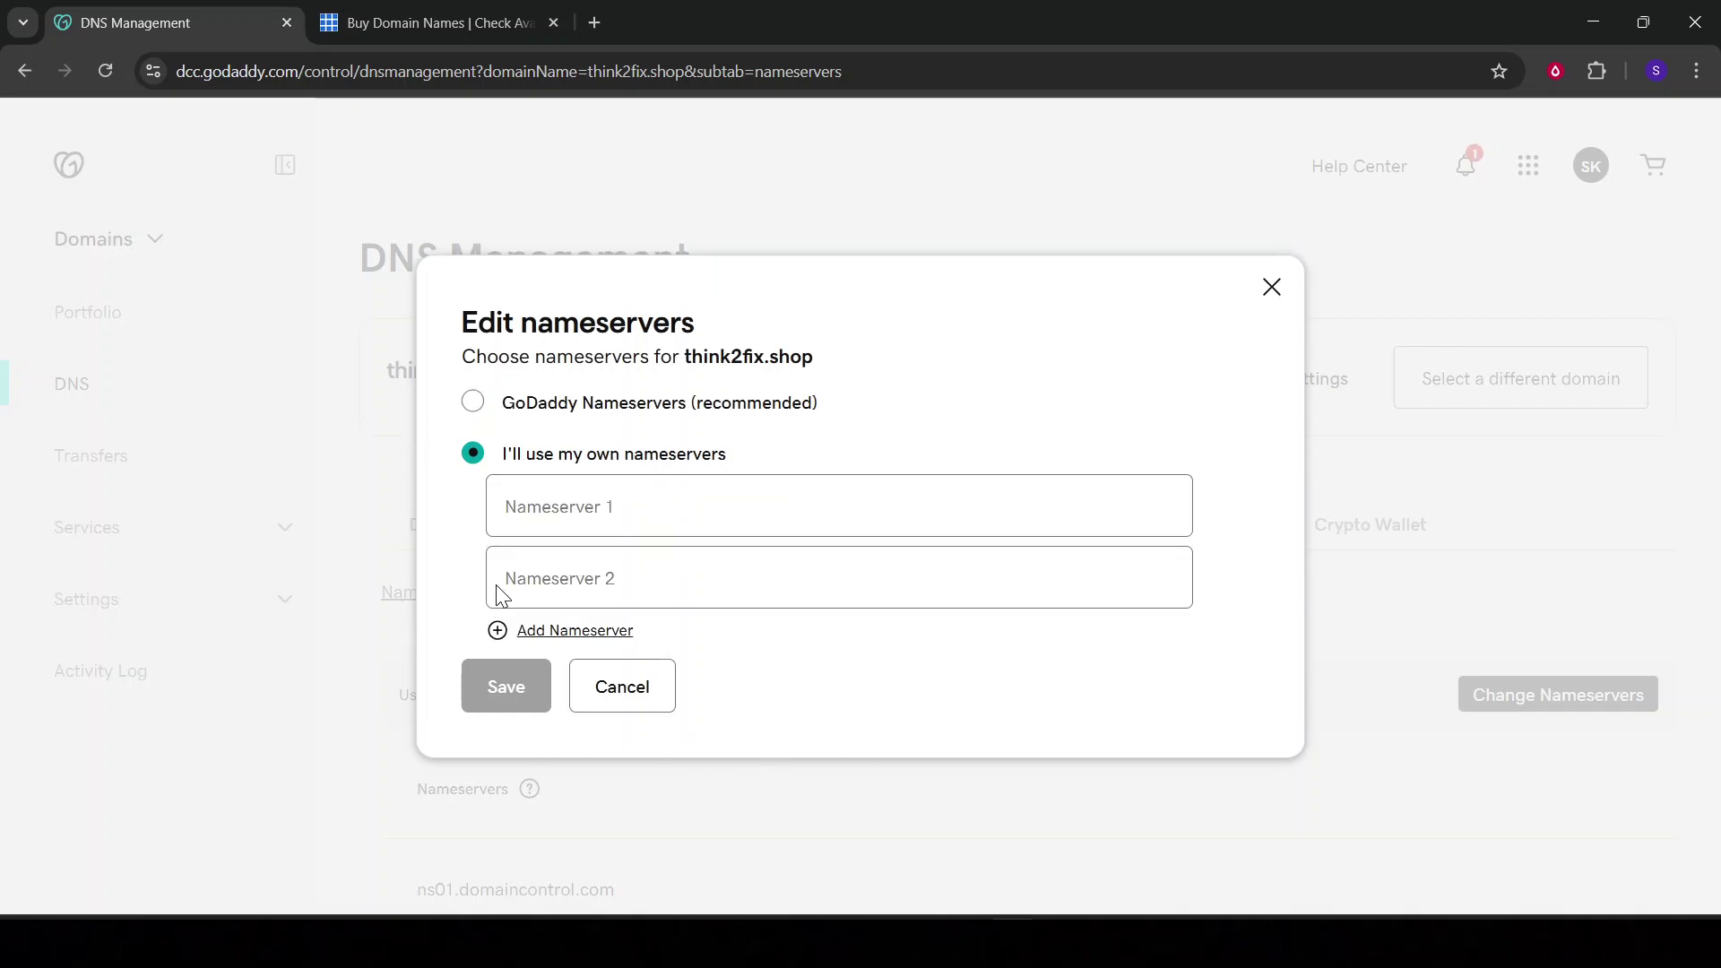
{"action": "left_click", "coordinate": [636, 491]}
{"action": "left_click", "coordinate": [635, 576]}
{"action": "left_click", "coordinate": [638, 526]}
{"action": "left_click", "coordinate": [641, 566]}
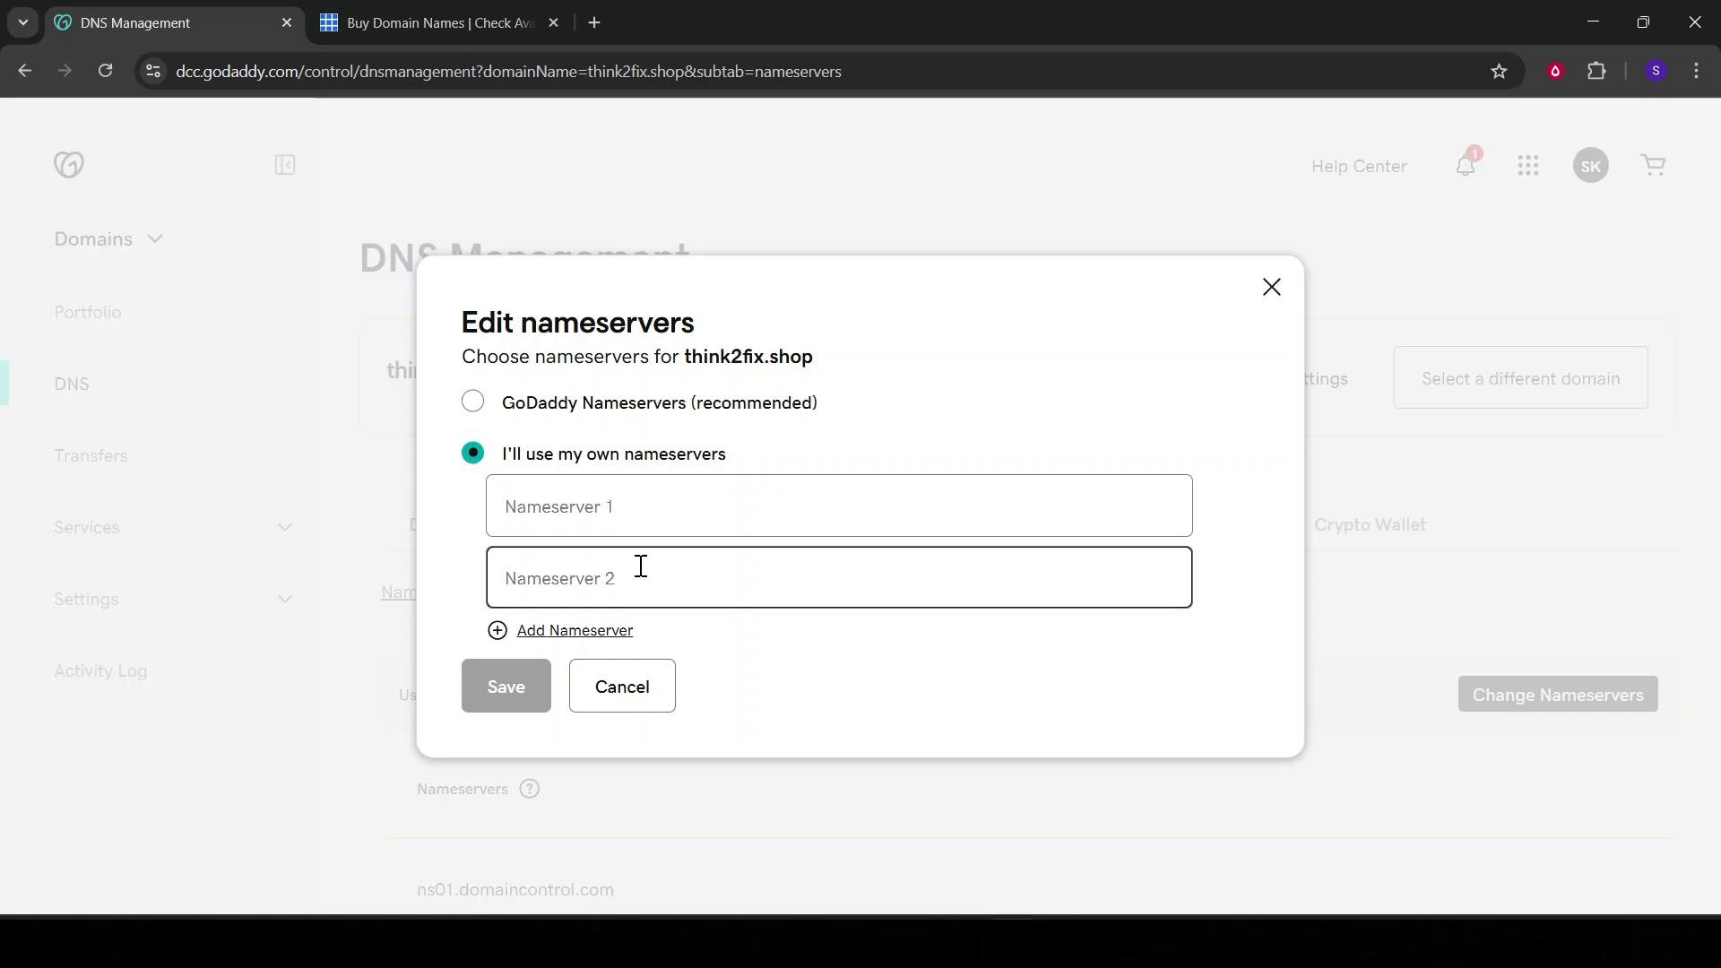
{"action": "left_click", "coordinate": [601, 486]}
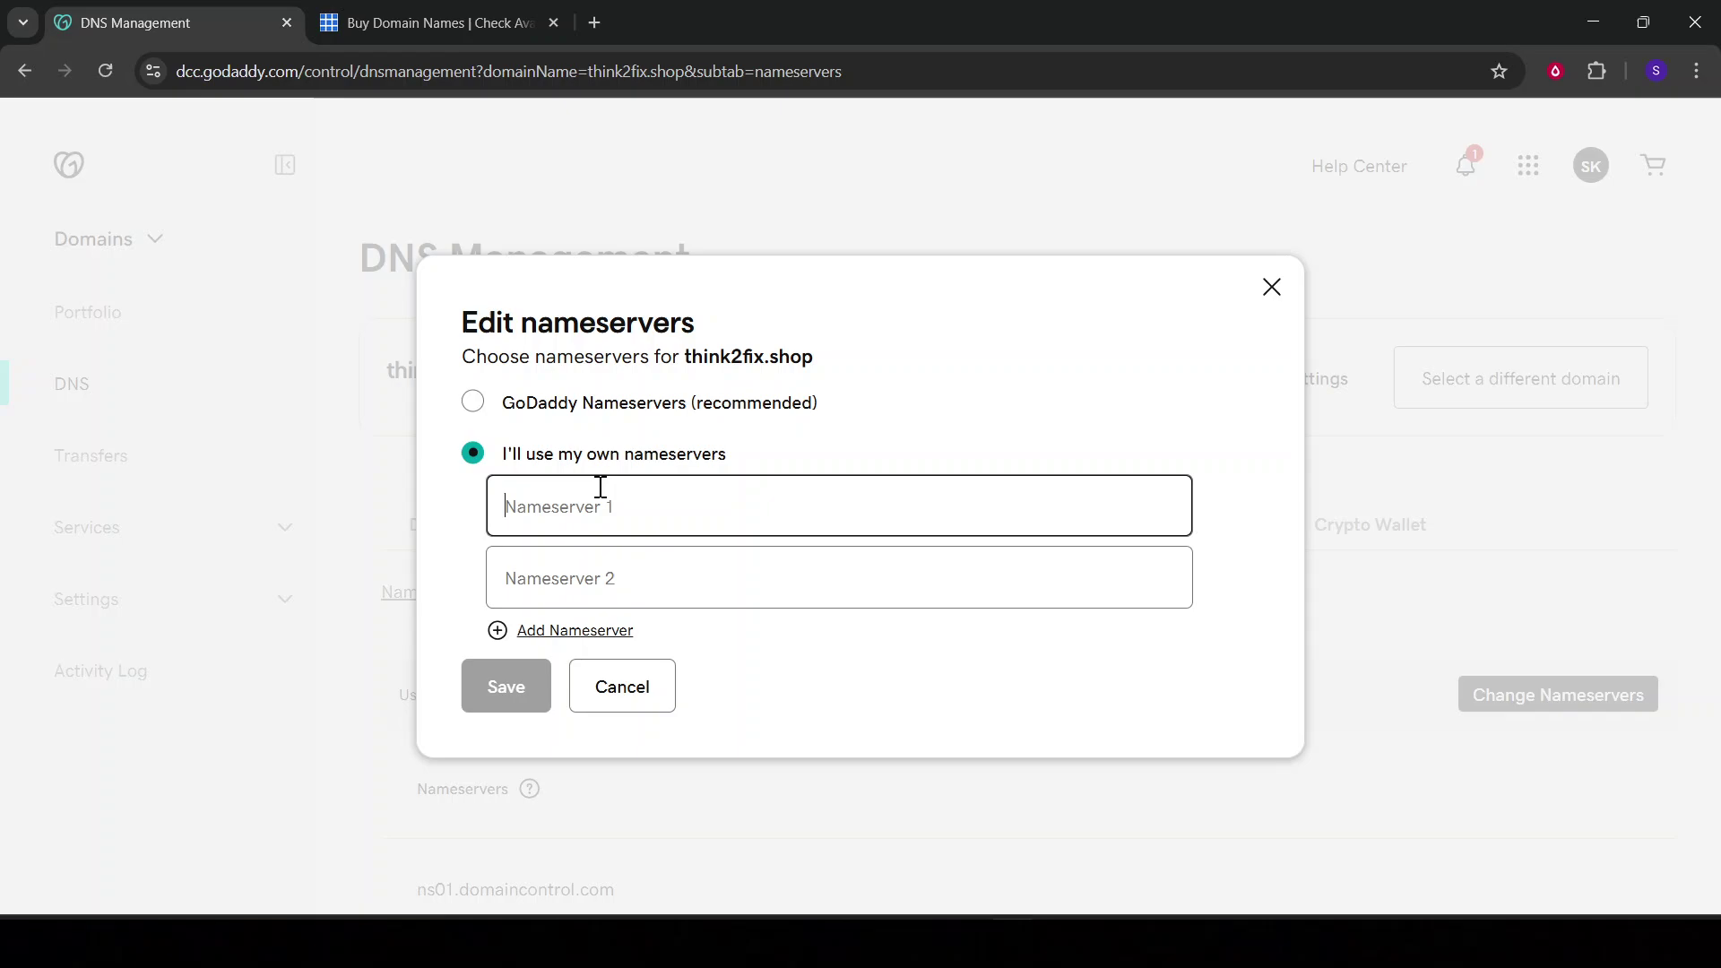
{"action": "left_click", "coordinate": [607, 571]}
{"action": "left_click", "coordinate": [610, 523]}
- Switch to the Bluehost domains page and look over its domain search and extension offers
{"action": "left_click", "coordinate": [450, 24]}
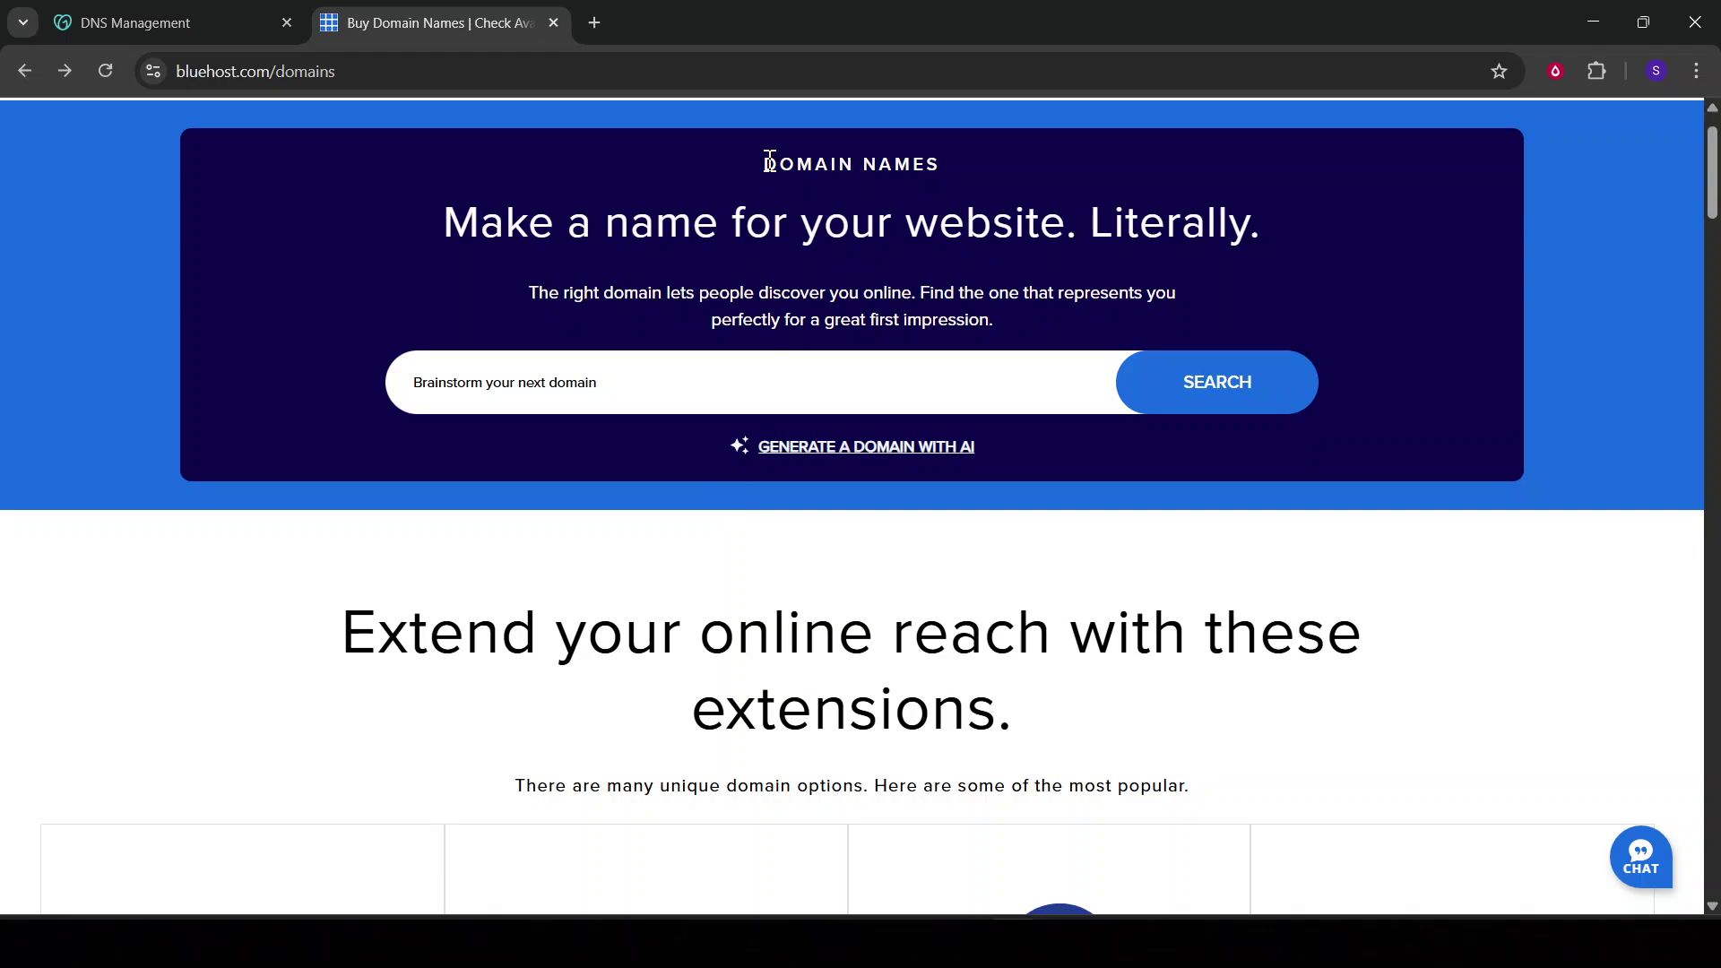
{"action": "left_click_drag", "start_coordinate": [764, 161], "coordinate": [1089, 169]}
{"action": "left_click", "coordinate": [1089, 170]}
{"action": "scroll", "coordinate": [1105, 547], "scroll_direction": "down", "scroll_amount": 10}
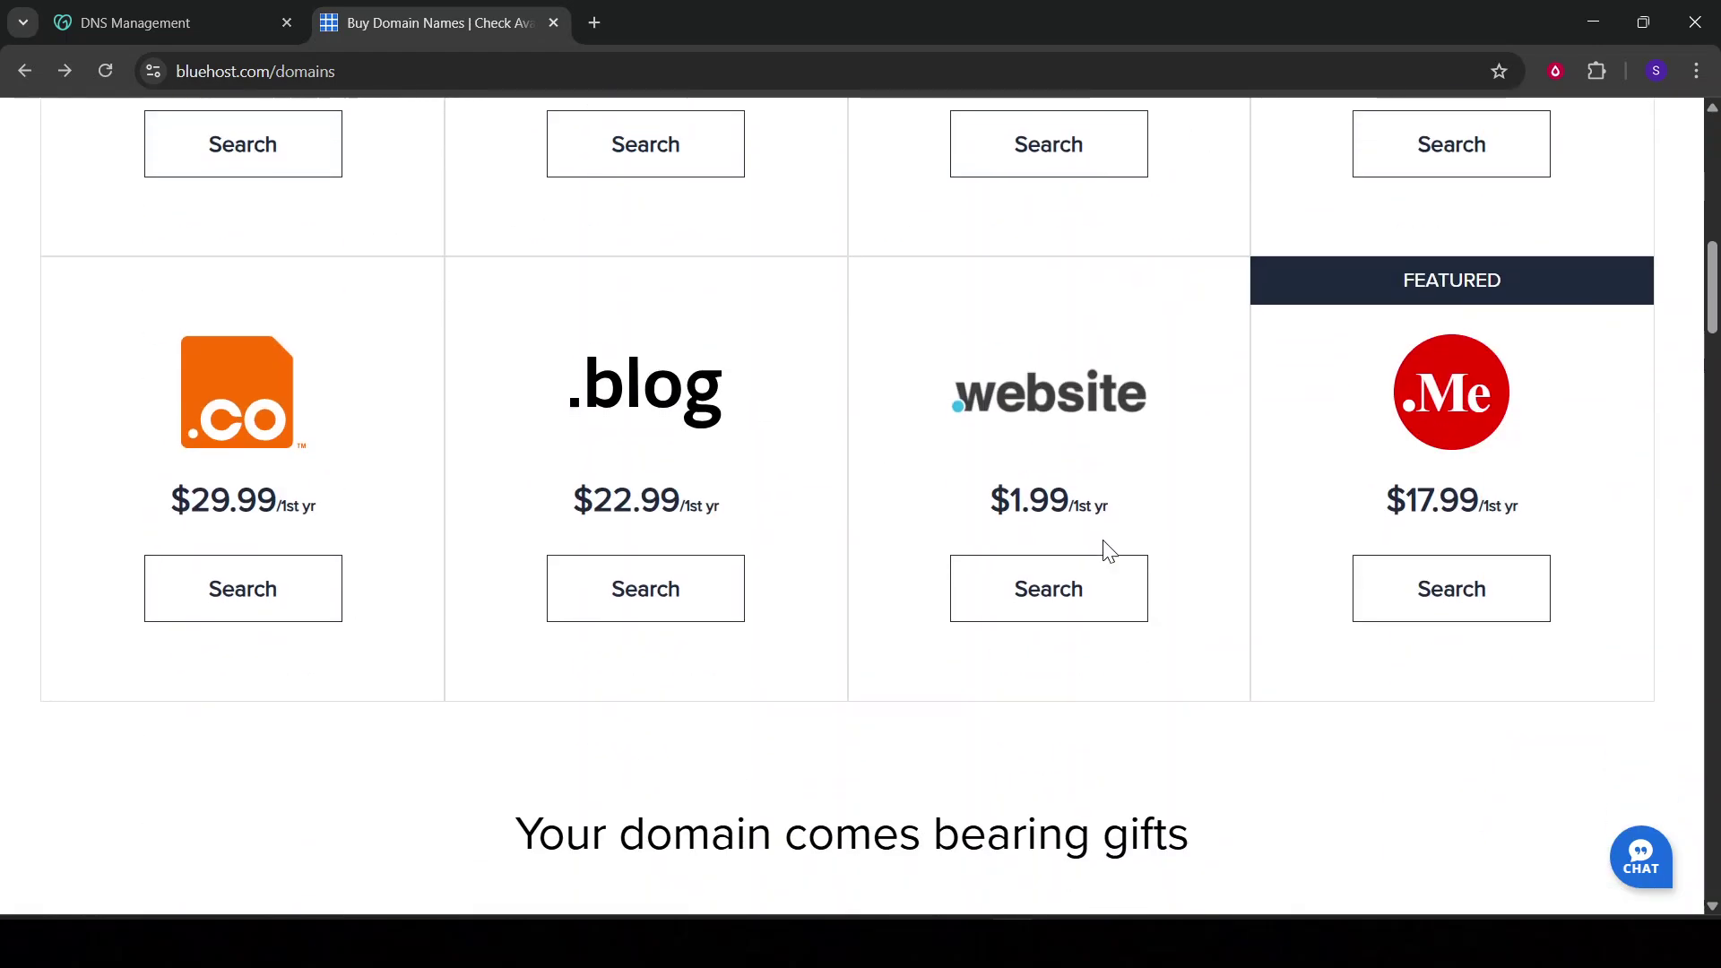
{"action": "scroll", "coordinate": [1106, 547], "scroll_direction": "down", "scroll_amount": 6}
{"action": "scroll", "coordinate": [1109, 538], "scroll_direction": "up", "scroll_amount": 5}
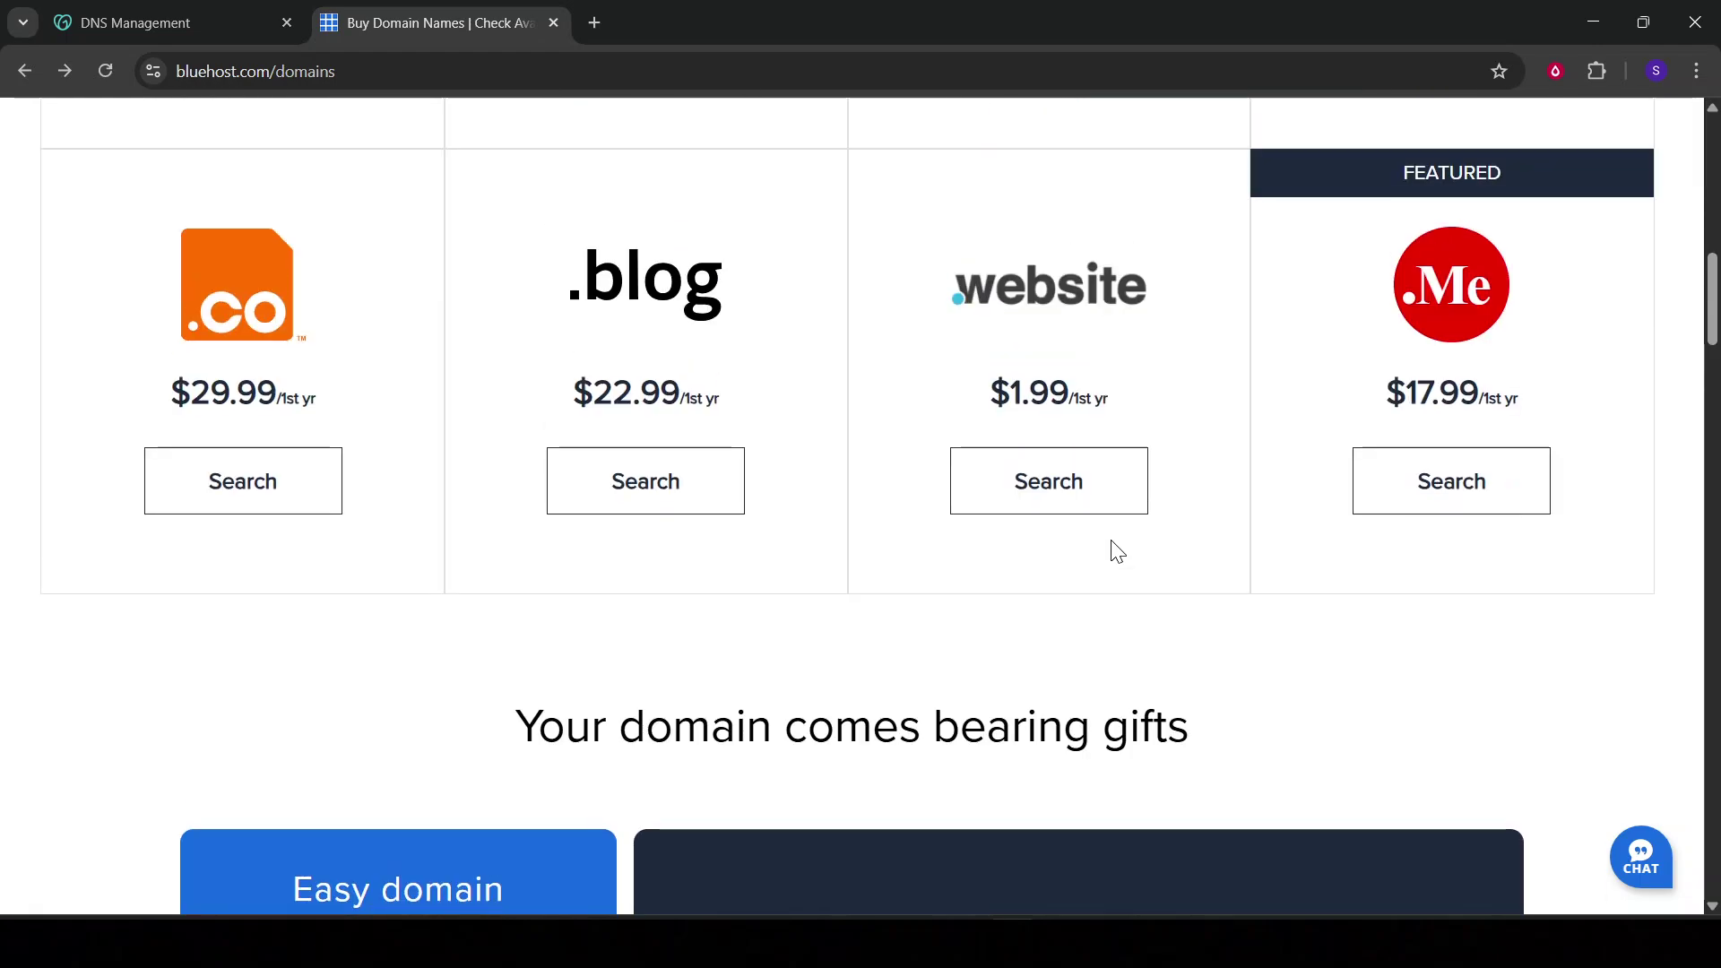
{"action": "scroll", "coordinate": [1116, 550], "scroll_direction": "up", "scroll_amount": 12}
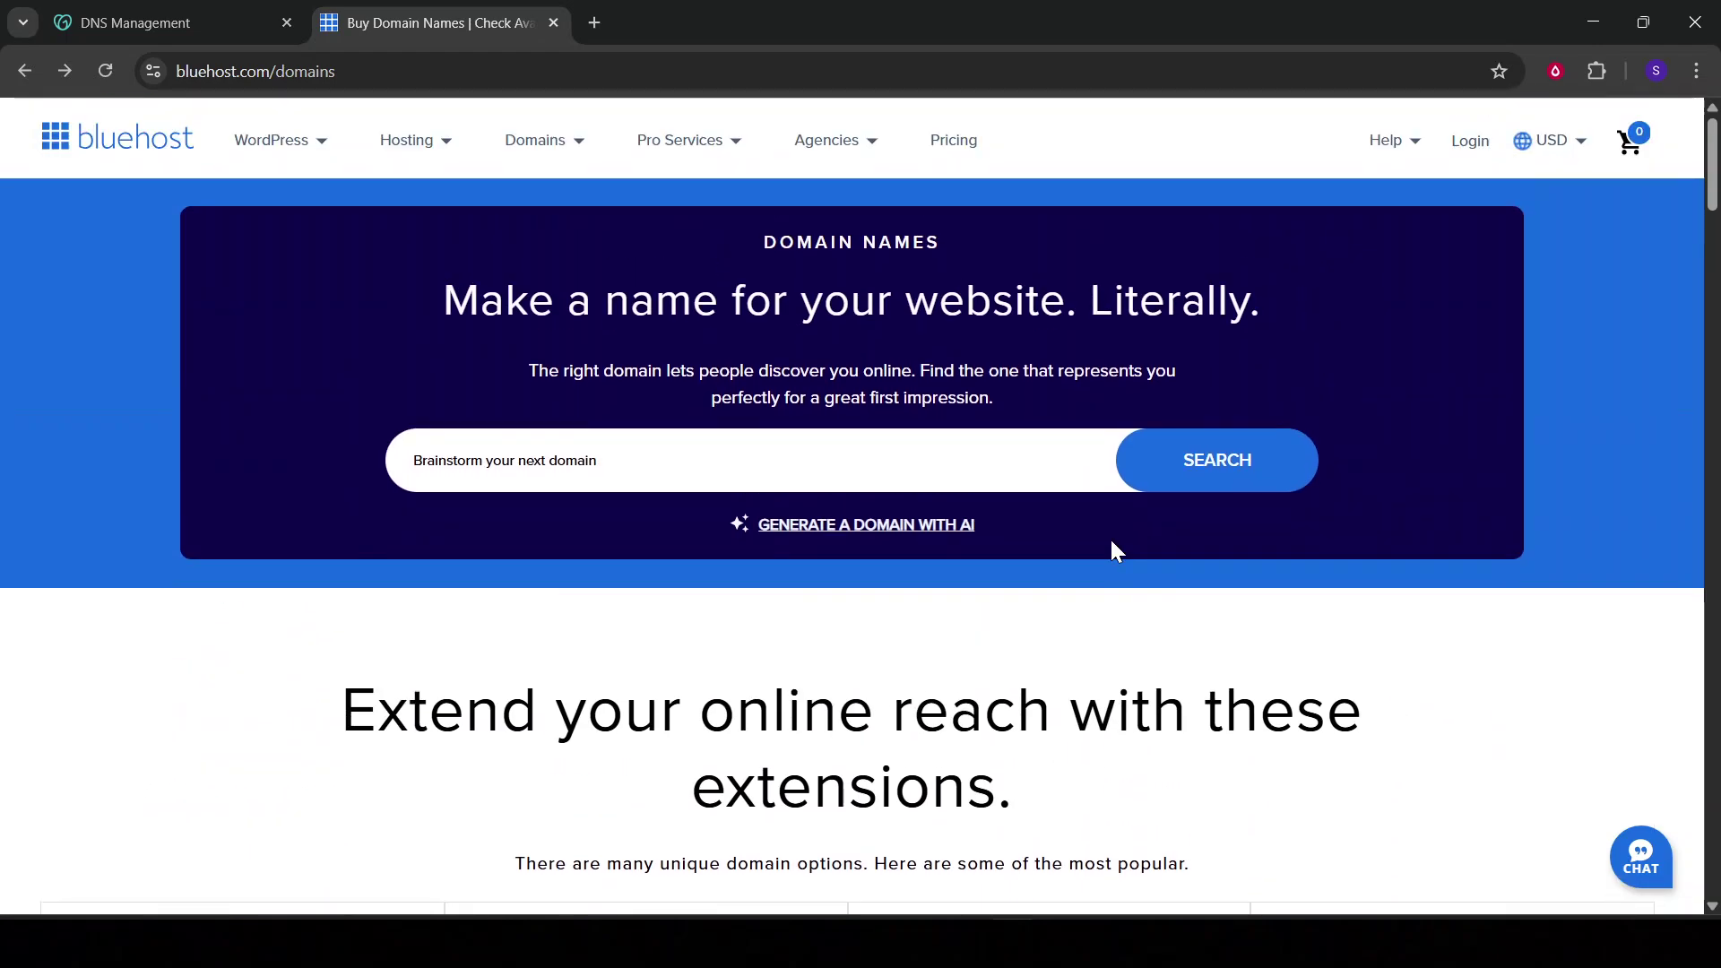
{"action": "scroll", "coordinate": [1115, 551], "scroll_direction": "down", "scroll_amount": 1}
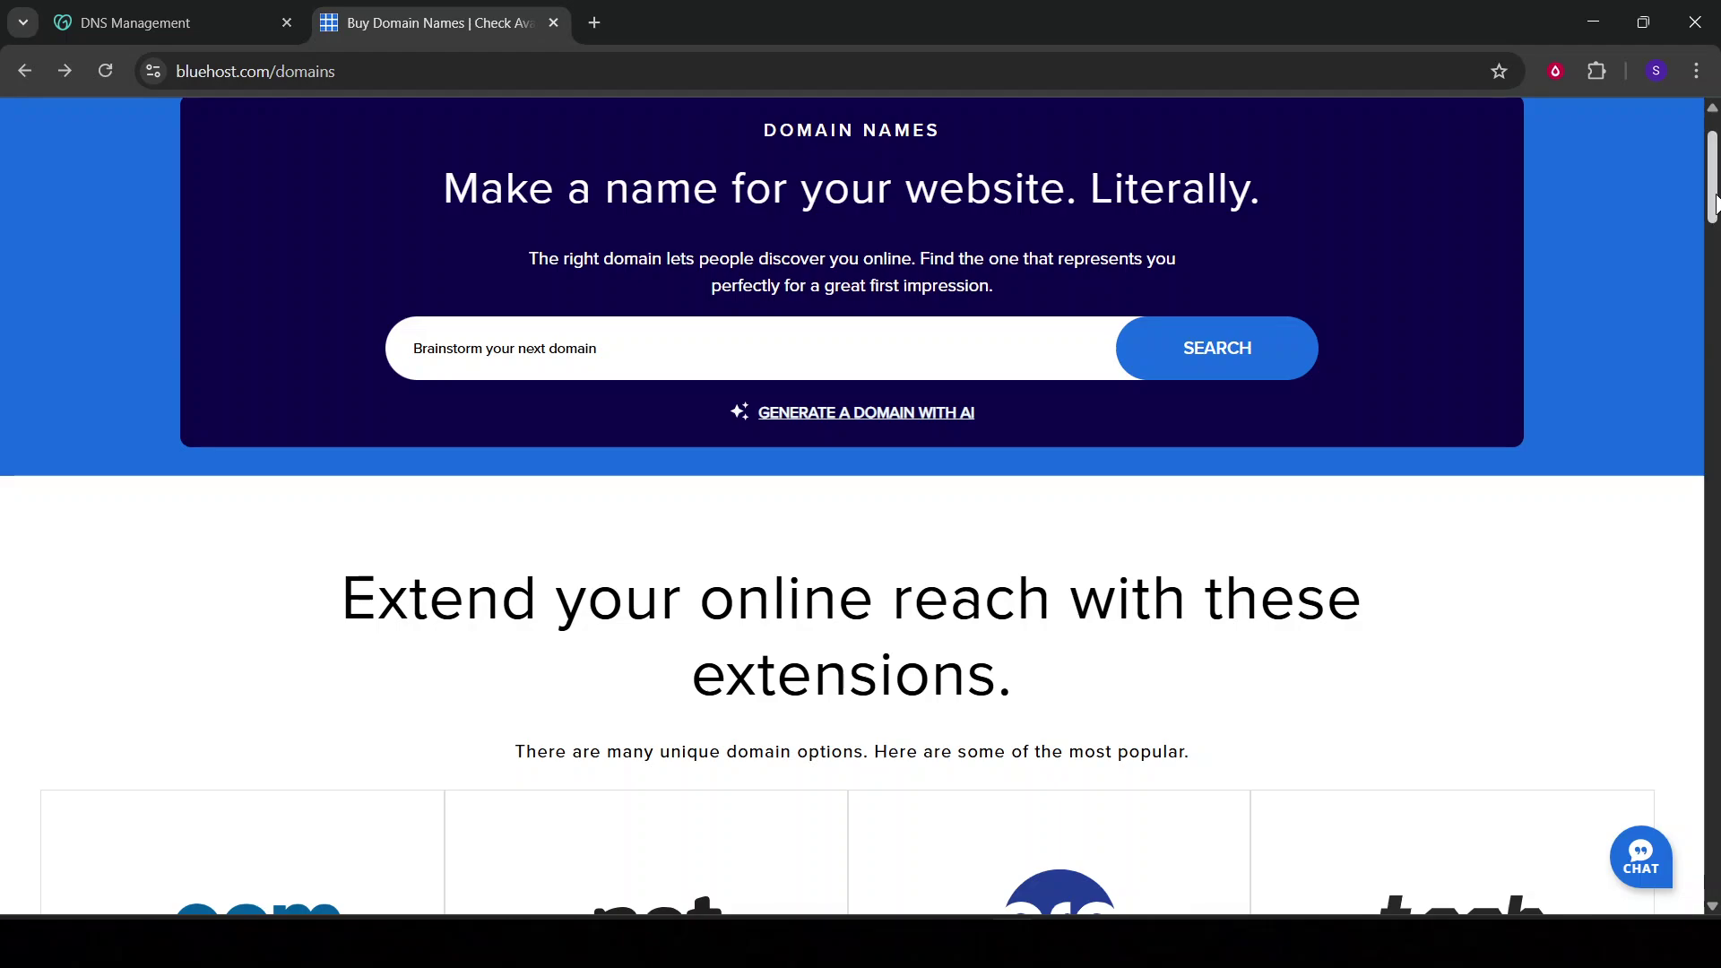
{"action": "left_click_drag", "start_coordinate": [1714, 203], "coordinate": [1714, 197]}
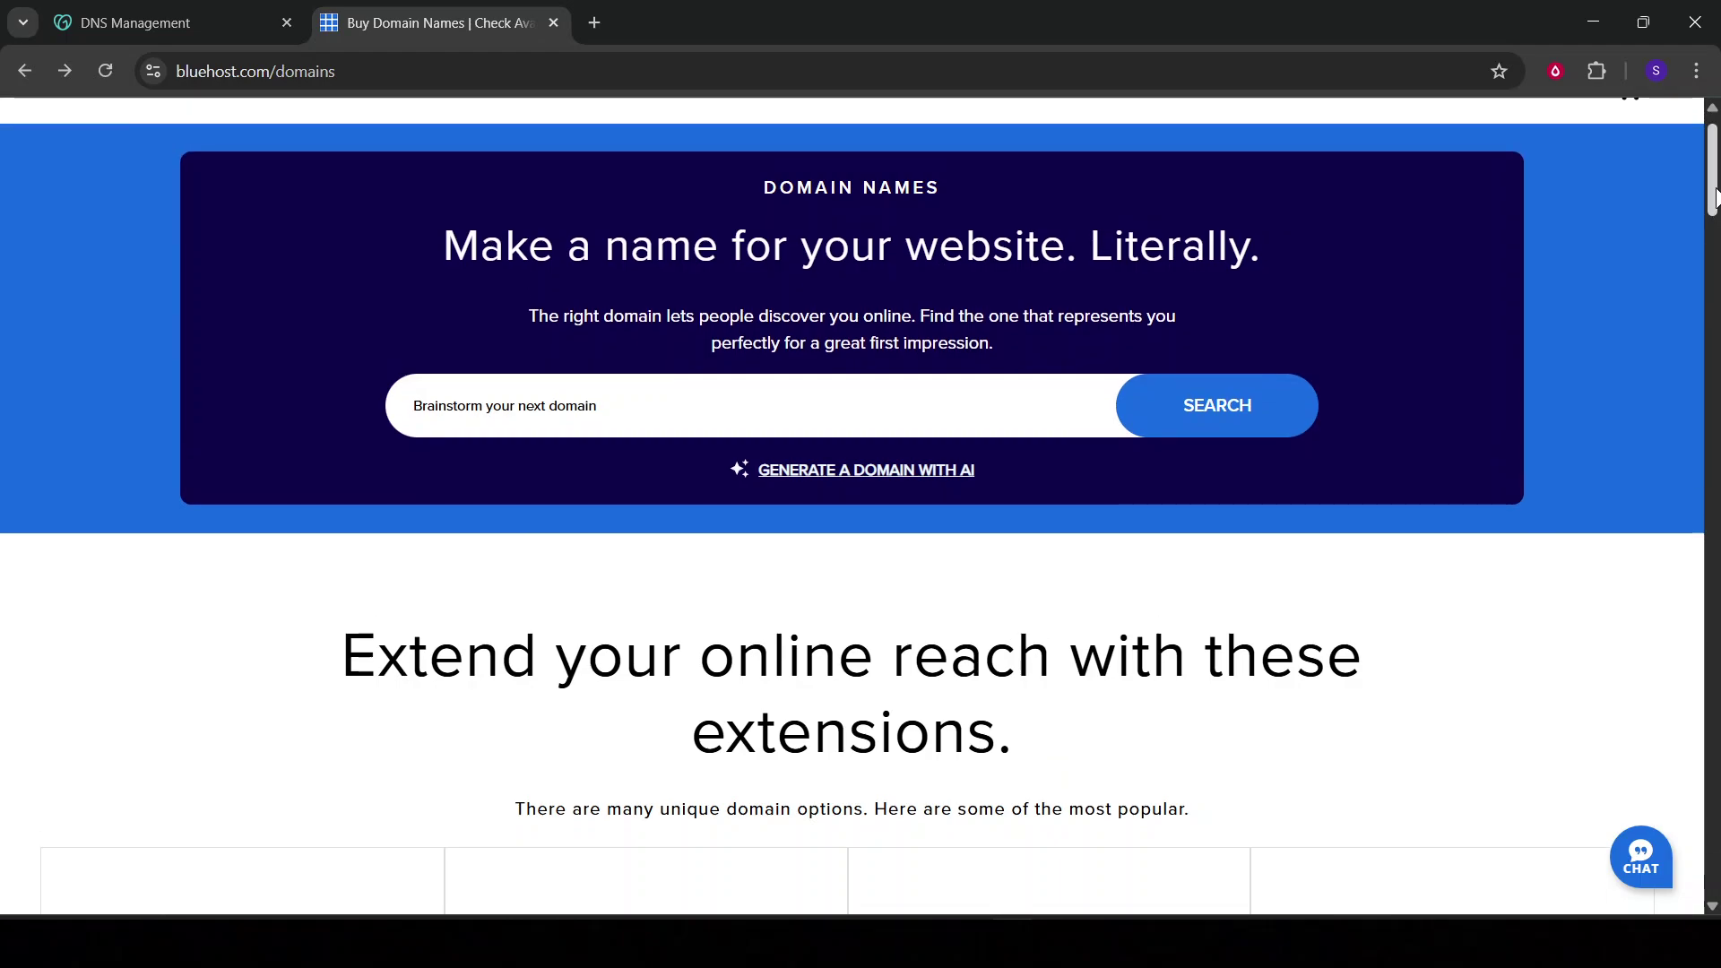
- Return to GoDaddy's nameserver editor for think2fix.shop and close it without saving custom nameservers
{"action": "left_click", "coordinate": [220, 27]}
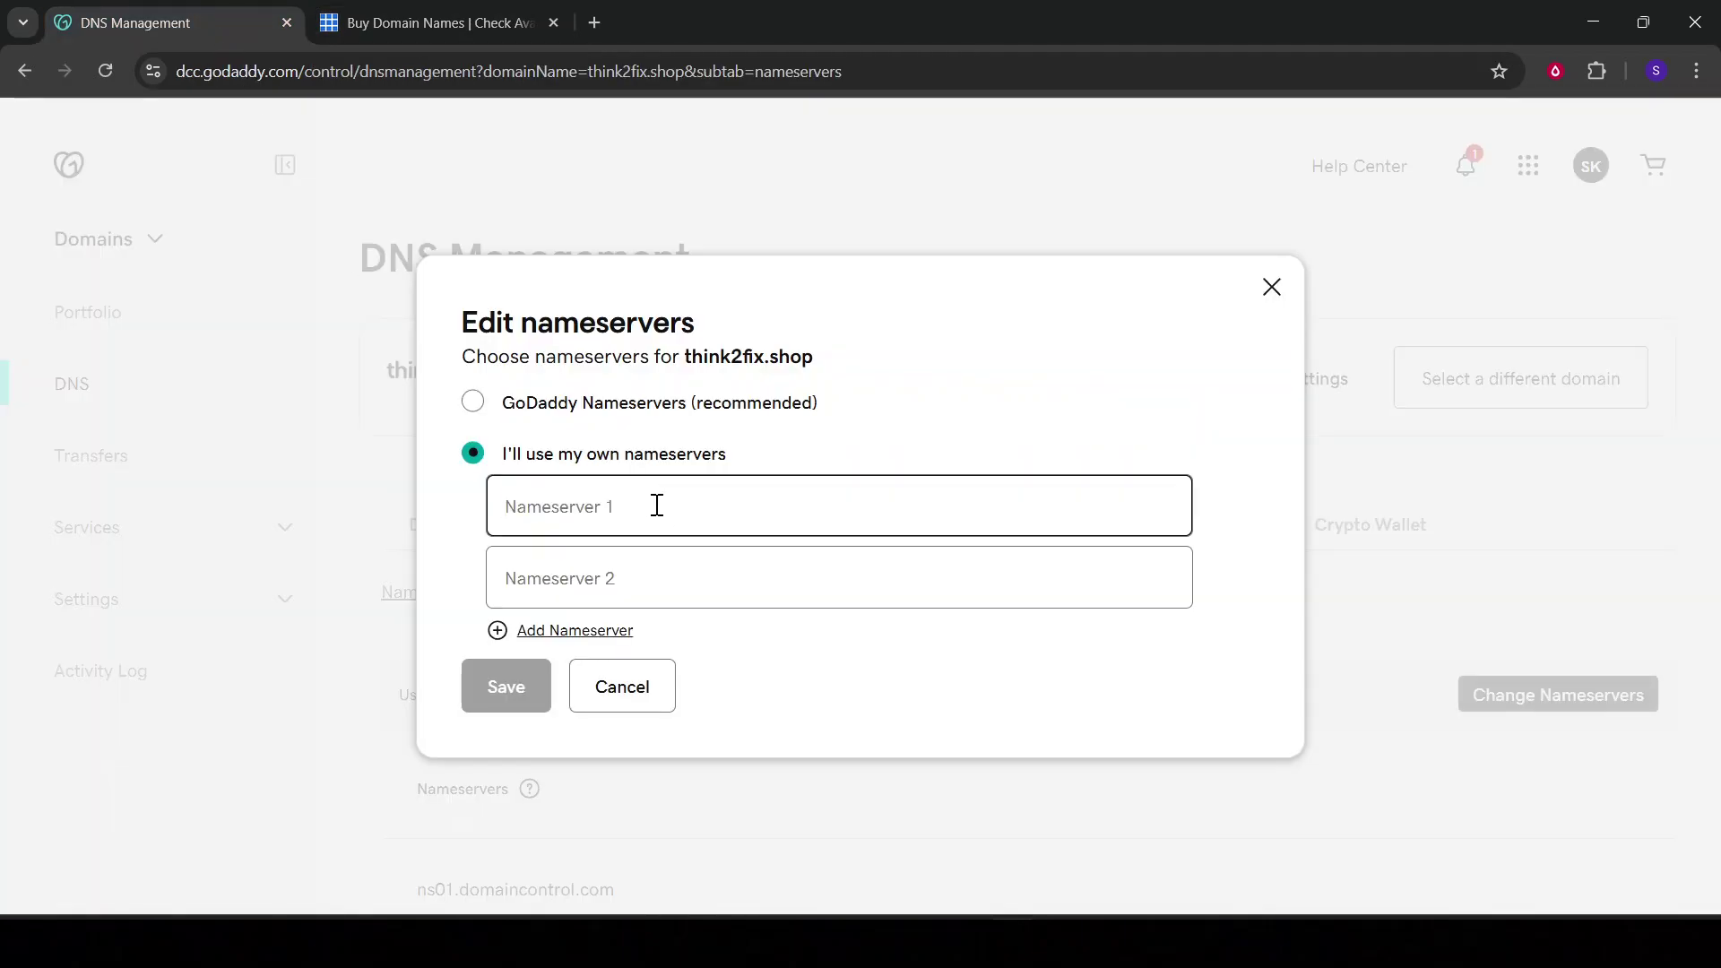
{"action": "left_click_drag", "start_coordinate": [502, 453], "coordinate": [732, 491]}
{"action": "left_click", "coordinate": [704, 529]}
{"action": "left_click", "coordinate": [674, 582]}
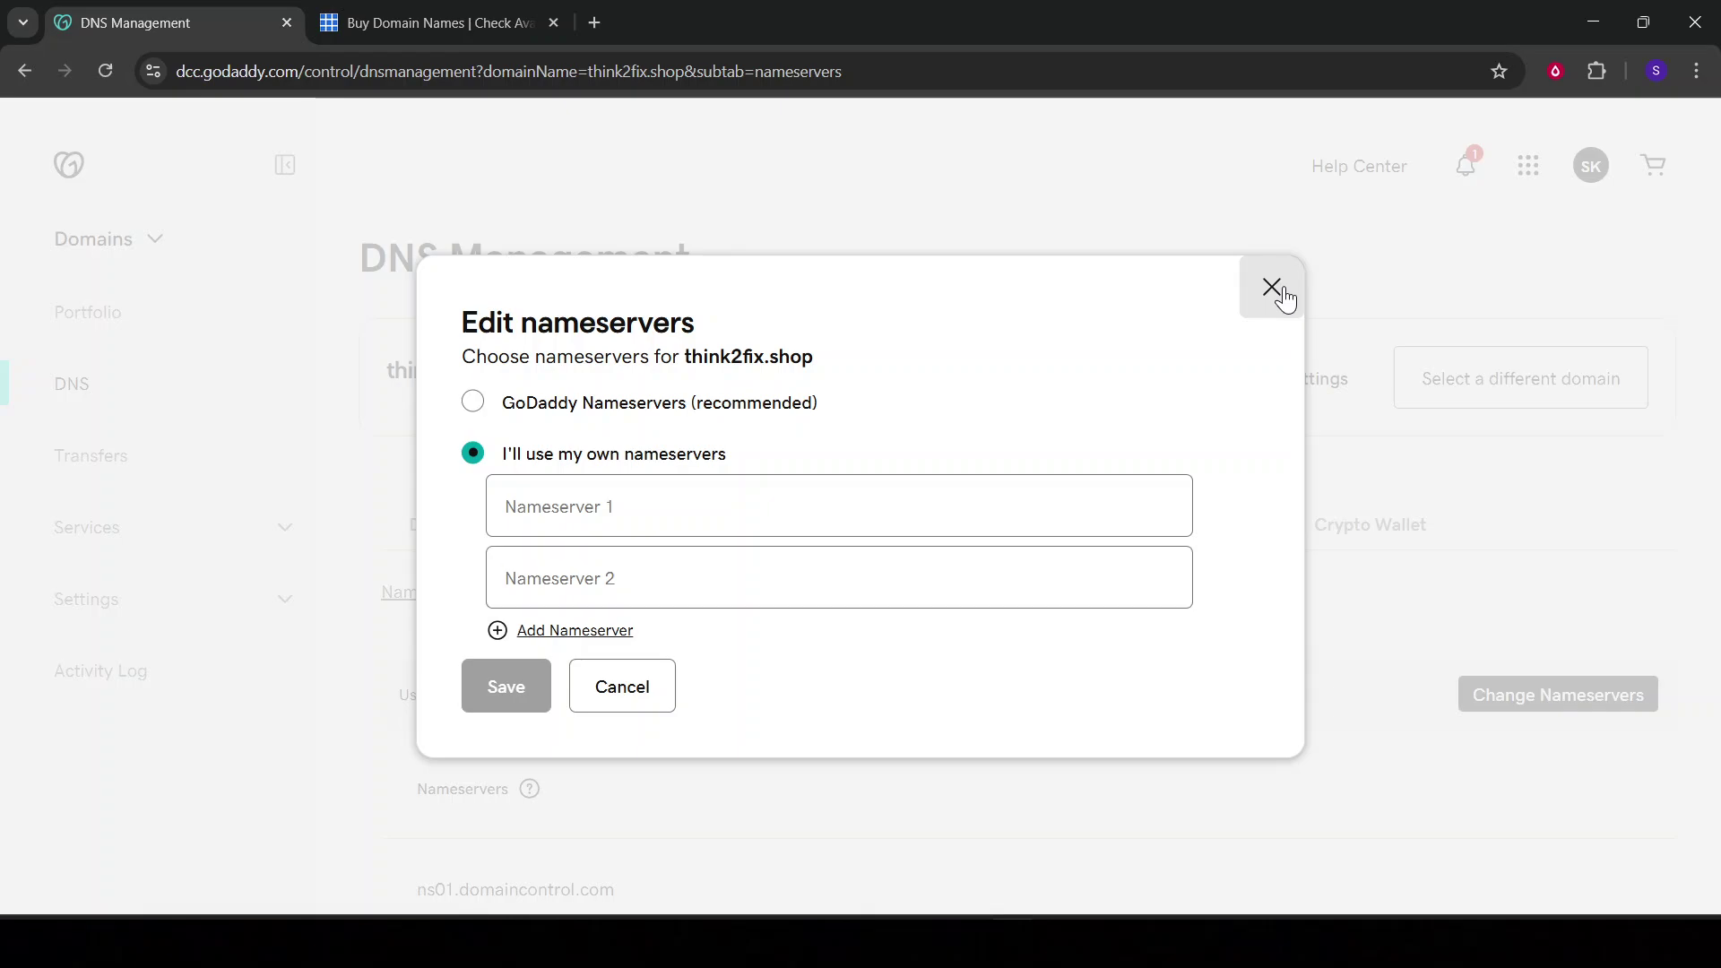
{"action": "left_click", "coordinate": [1283, 297]}
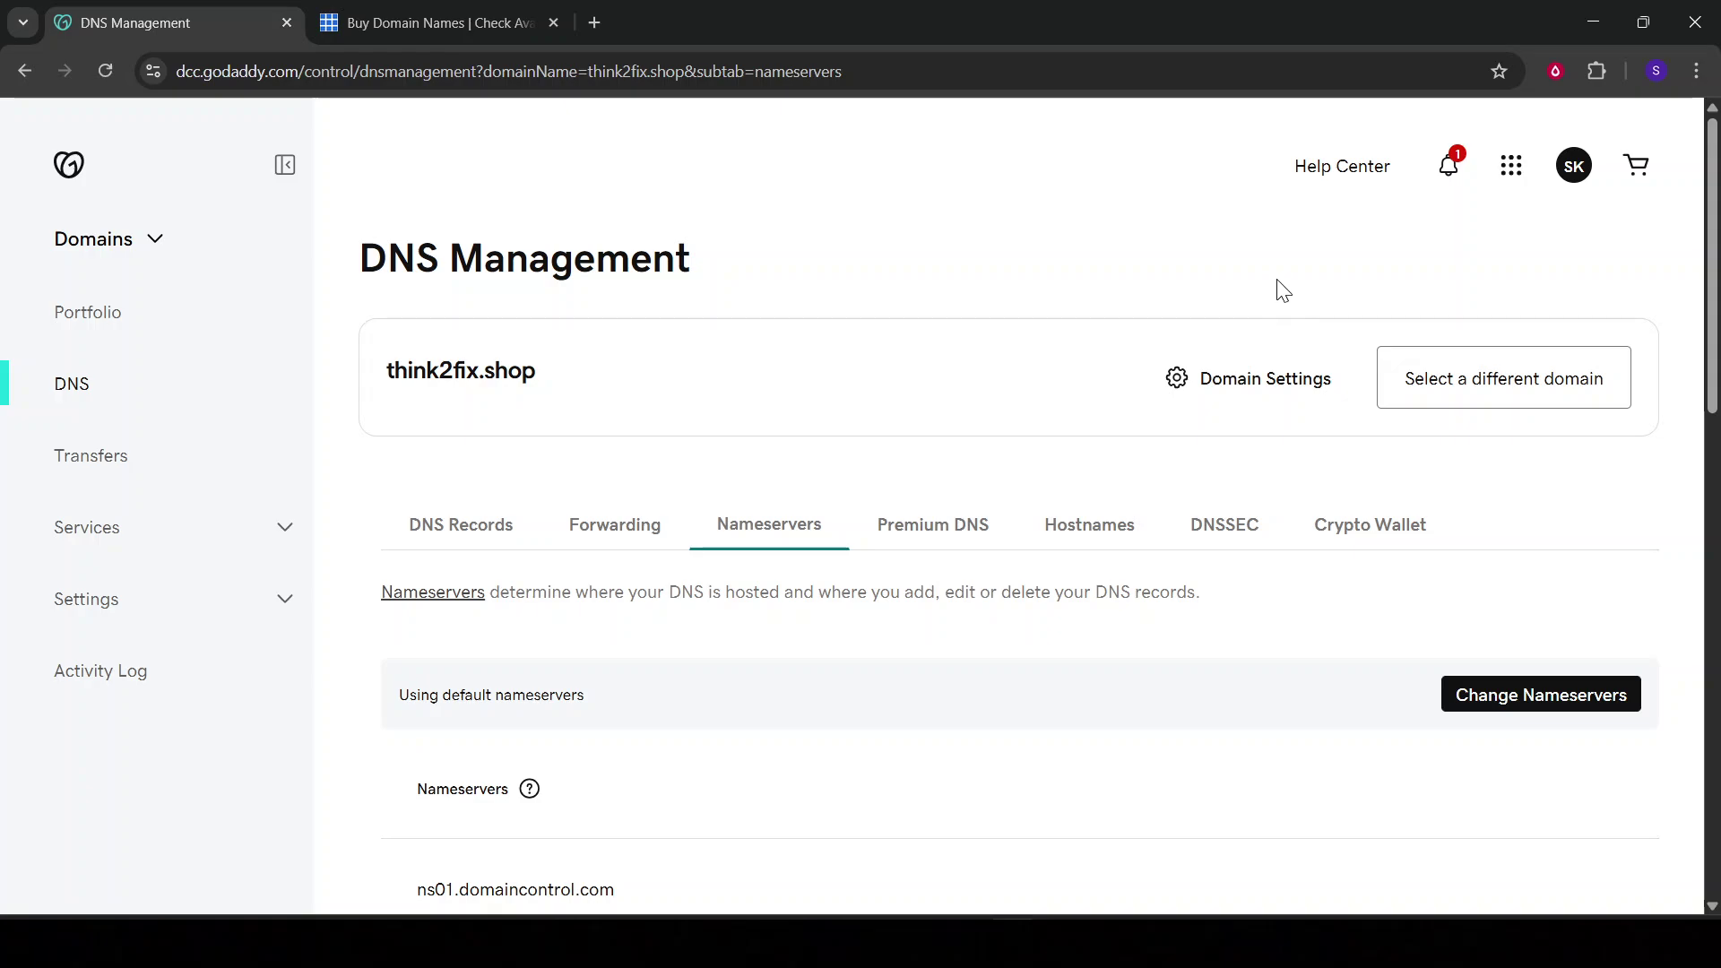